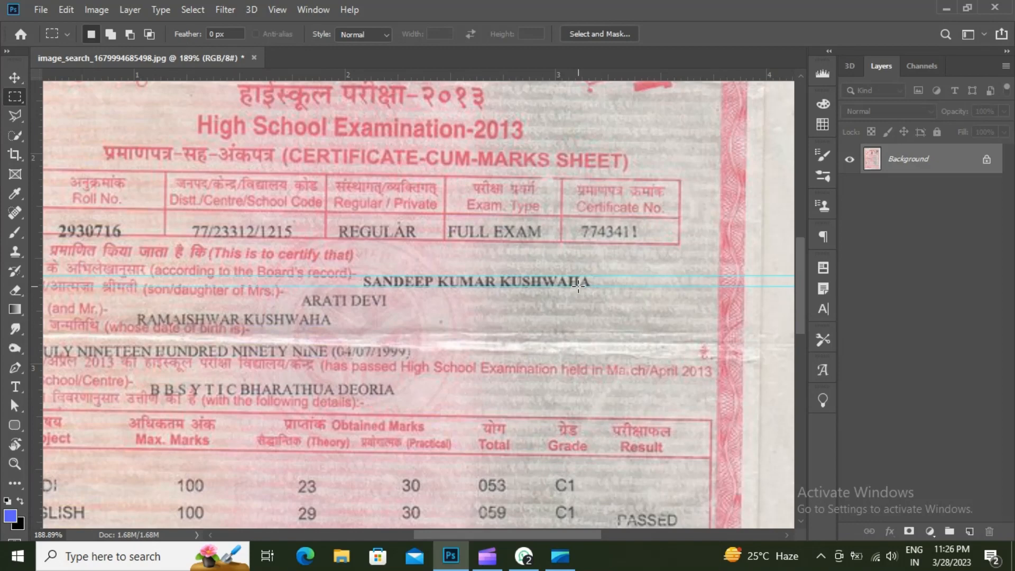
- Place a vertical guide where the student name begins on its line
{"action": "scroll", "coordinate": [579, 287], "scroll_direction": "up", "scroll_amount": 2}
{"action": "key", "text": "v"}
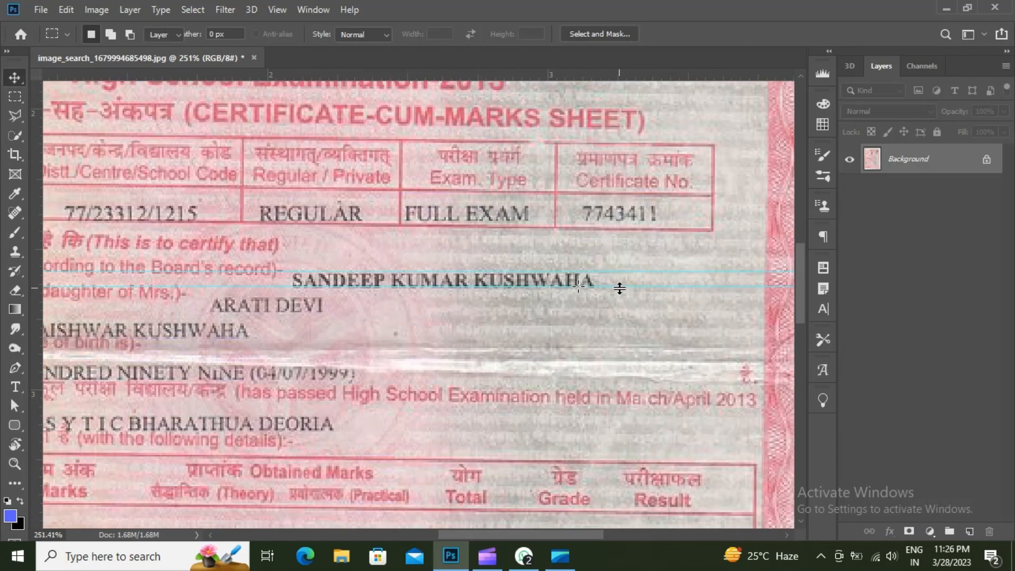
{"action": "left_click_drag", "start_coordinate": [620, 289], "coordinate": [620, 290]}
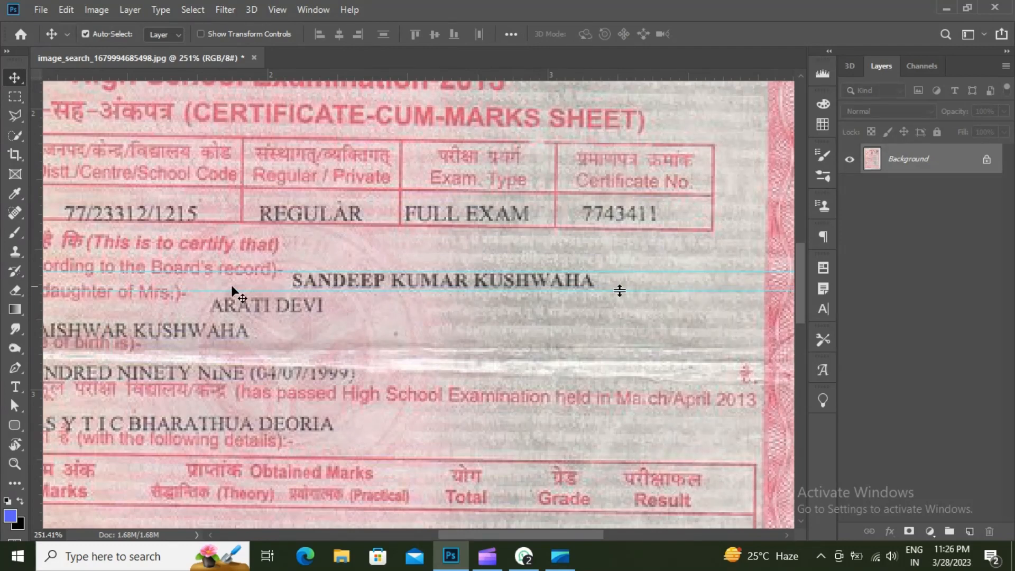
{"action": "left_click_drag", "start_coordinate": [36, 233], "coordinate": [290, 334]}
- Marquee the student name and Content-Aware Fill it away, then deselect
{"action": "left_click", "coordinate": [15, 97]}
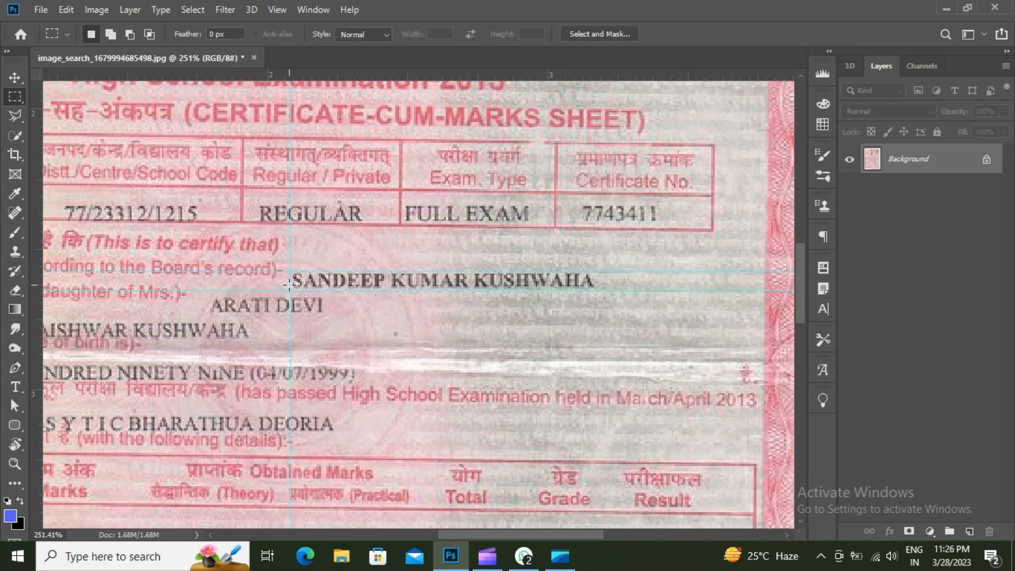
{"action": "left_click_drag", "start_coordinate": [291, 271], "coordinate": [598, 289]}
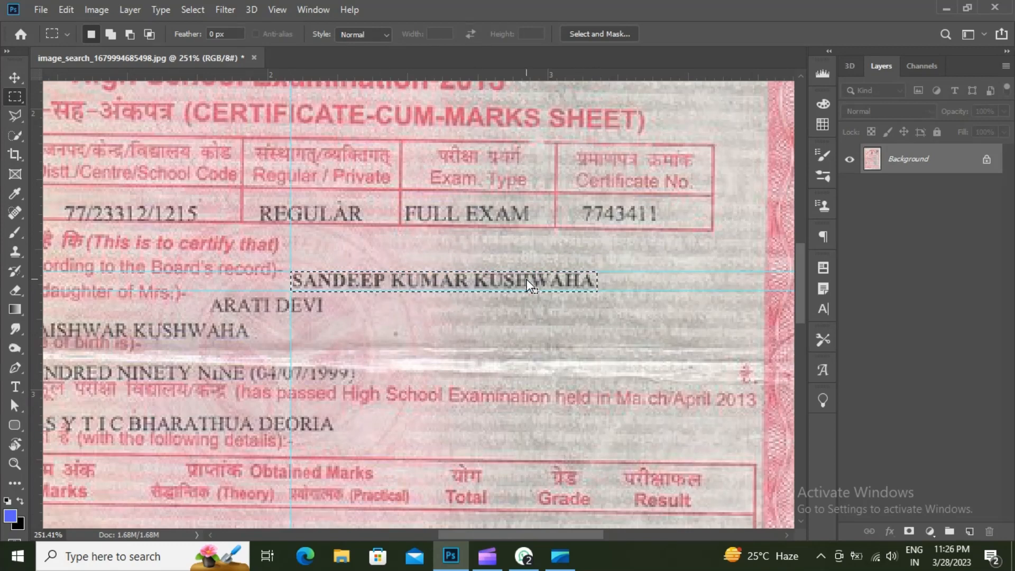
{"action": "right_click", "coordinate": [527, 285]}
{"action": "left_click", "coordinate": [562, 190]}
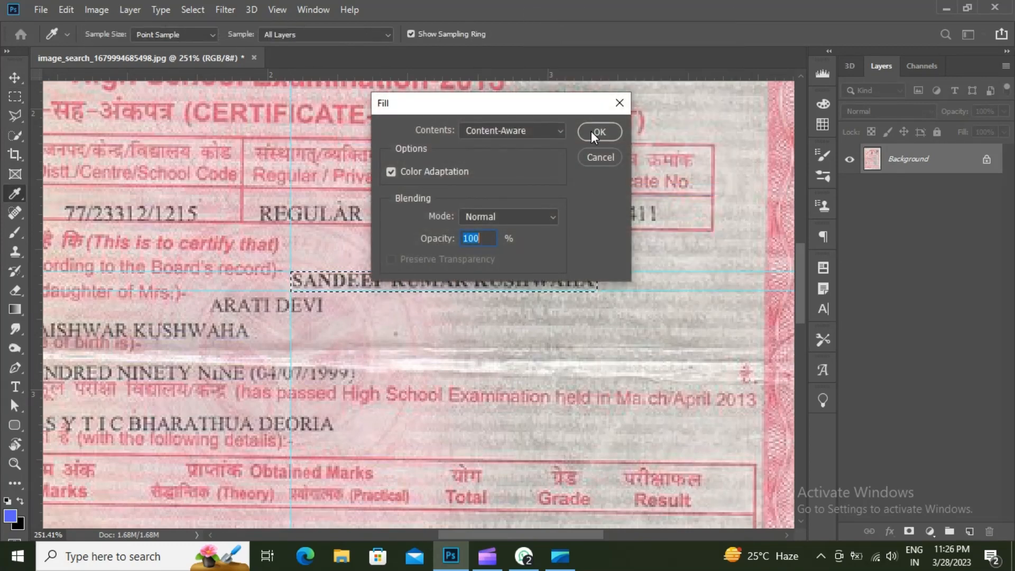
{"action": "left_click", "coordinate": [591, 131]}
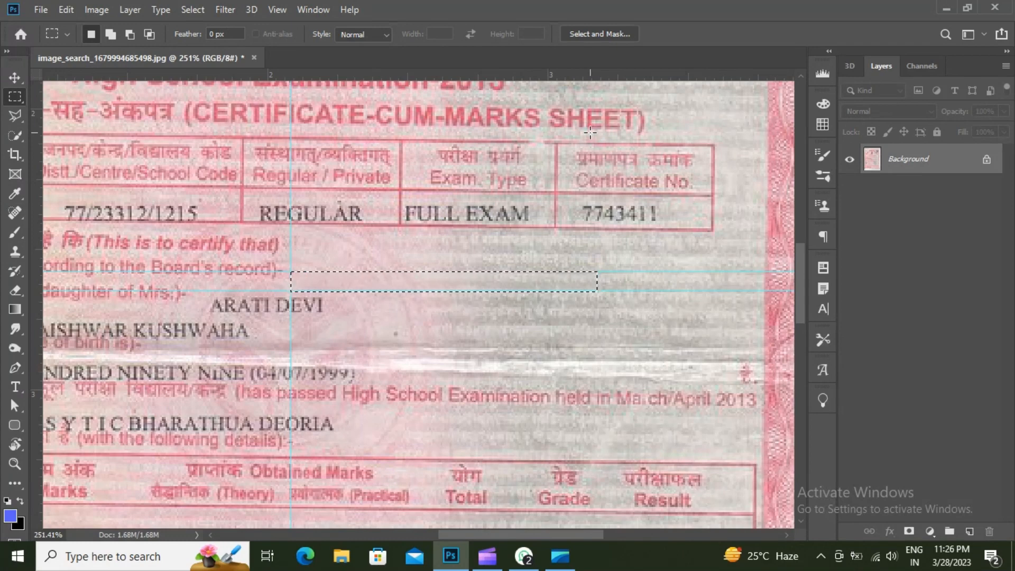
{"action": "key", "text": "ctrl+d"}
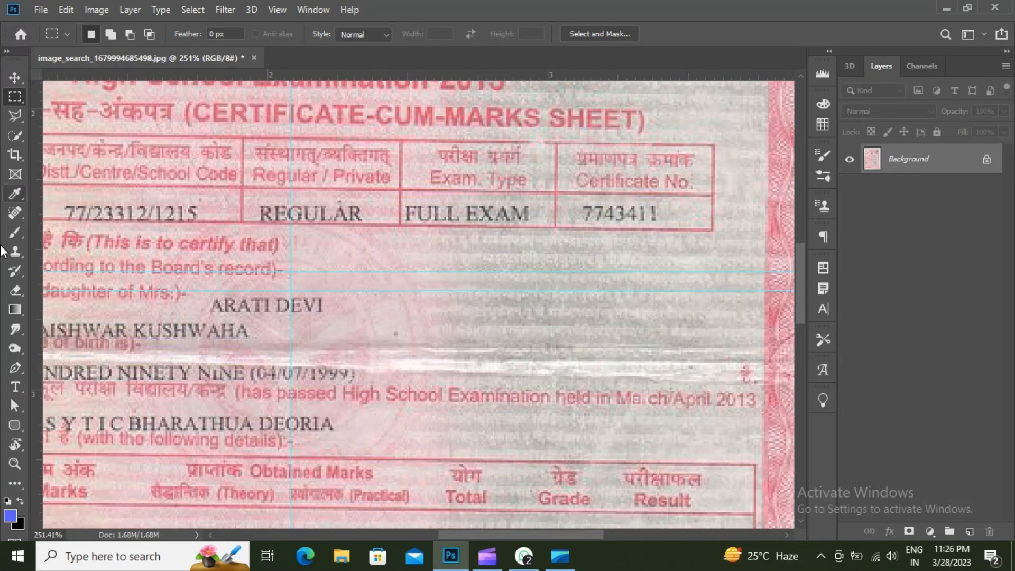
- Type the replacement student name in a text layer on the blank name line
{"action": "left_click", "coordinate": [16, 387]}
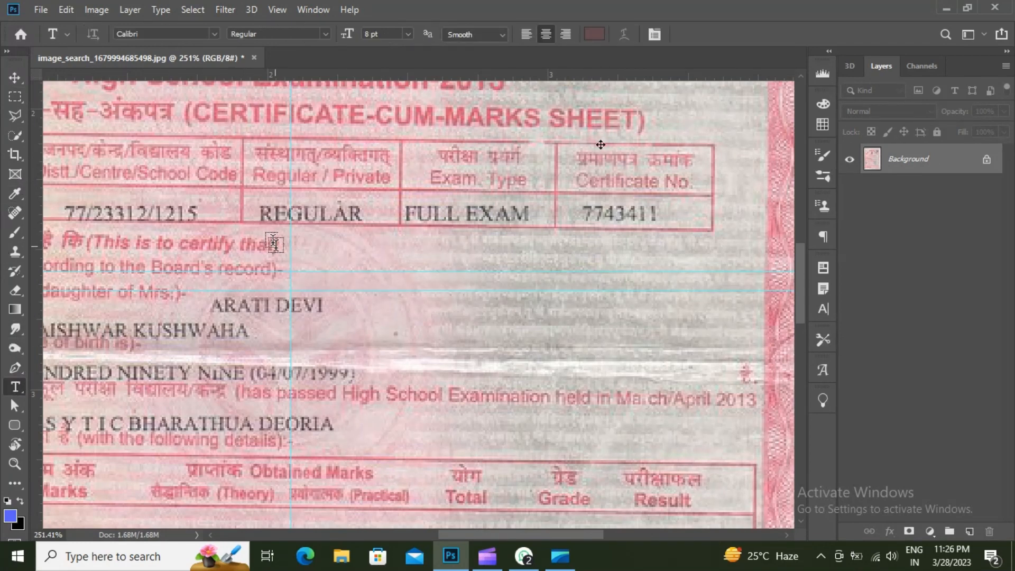
{"action": "left_click", "coordinate": [309, 279]}
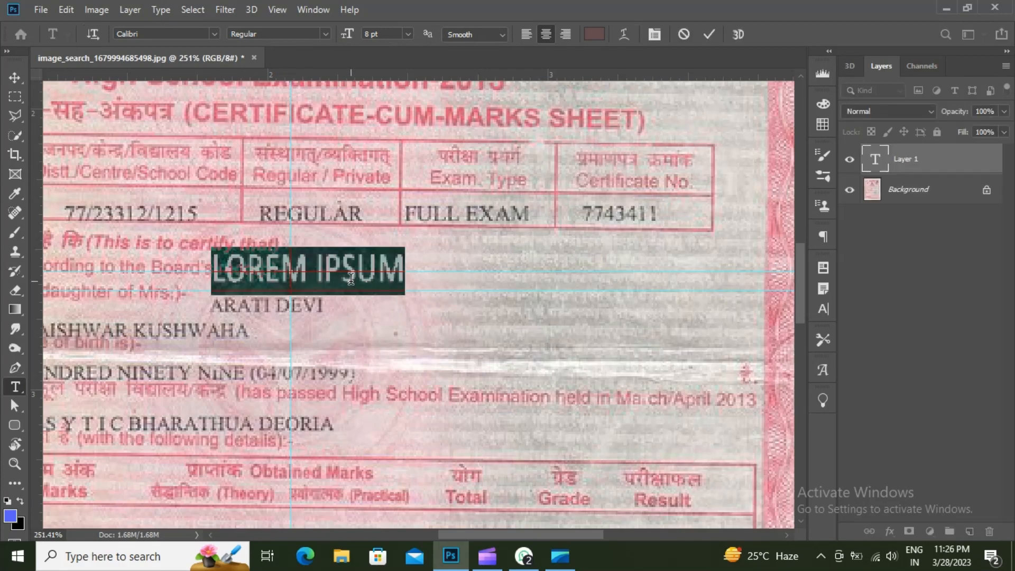
{"action": "key", "text": "BackSpace"}
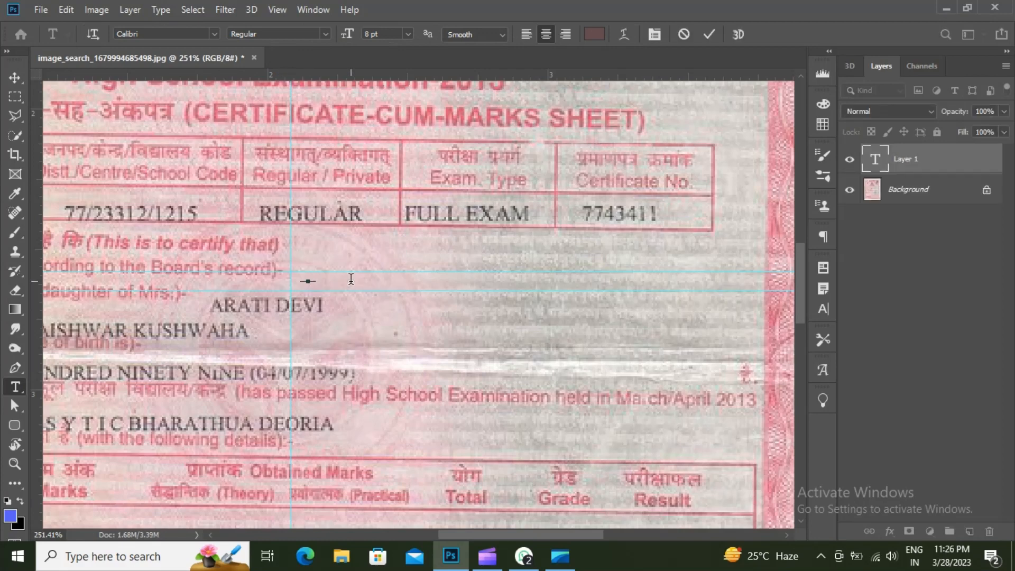
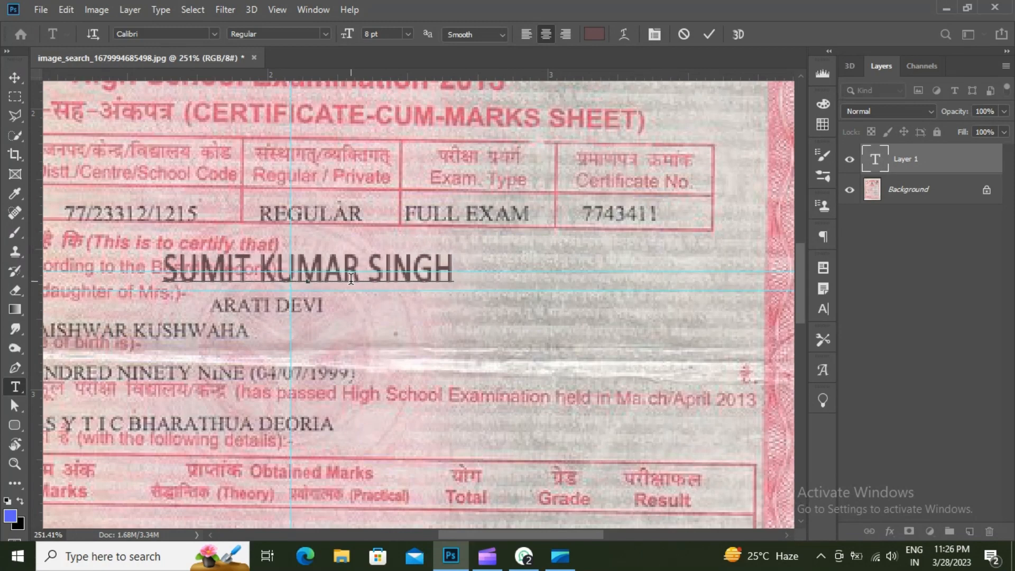
- Resize the name to 4.15 pt, align it on the line, set Strong anti-aliasing, and commit
{"action": "left_click_drag", "start_coordinate": [159, 245], "coordinate": [306, 268]}
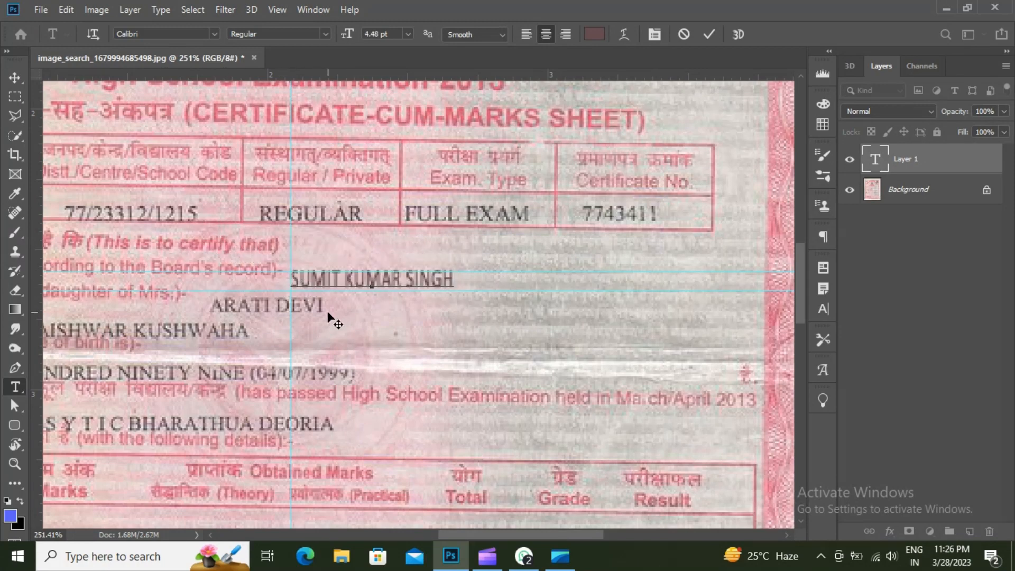
{"action": "key", "text": "ctrl+z"}
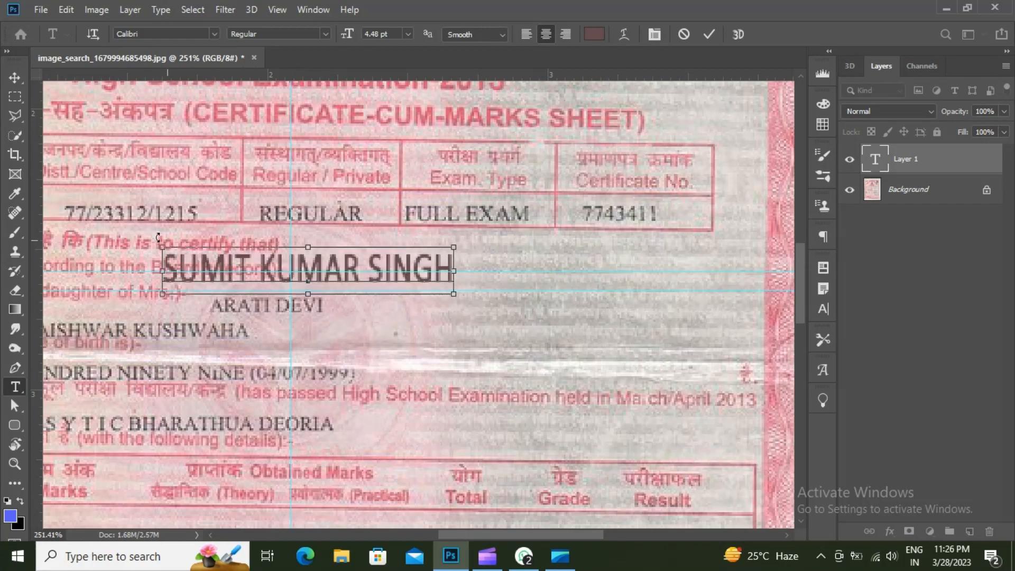
{"action": "left_click_drag", "start_coordinate": [166, 244], "coordinate": [313, 267]}
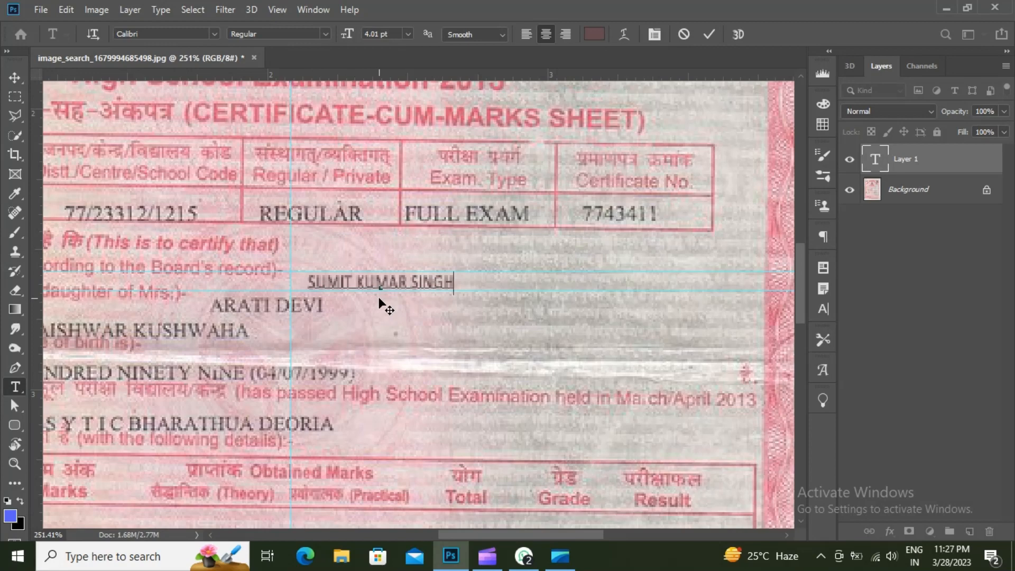
{"action": "left_click_drag", "start_coordinate": [369, 301], "coordinate": [363, 302]}
{"action": "key", "text": "ctrl"}
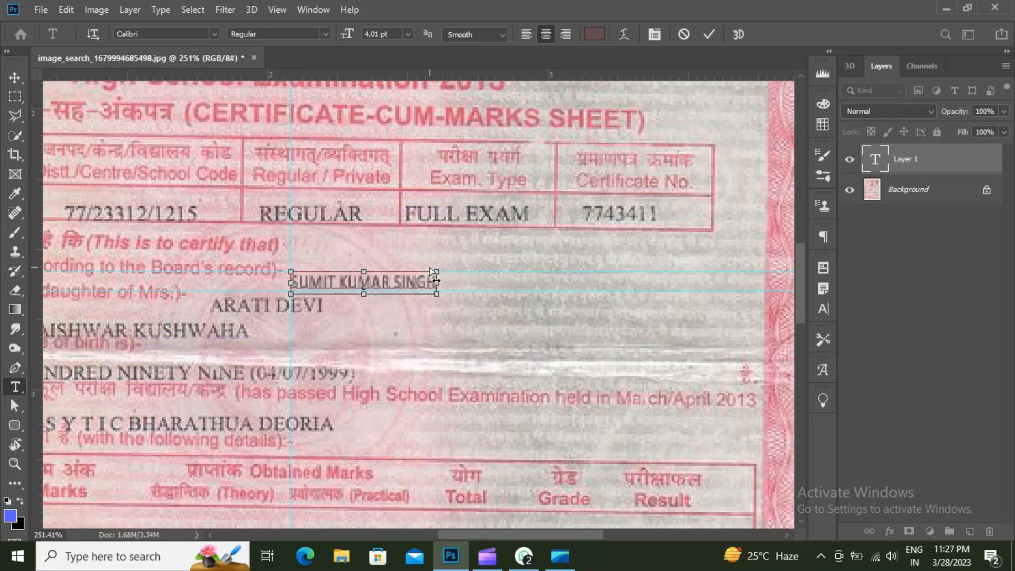
{"action": "left_click_drag", "start_coordinate": [433, 271], "coordinate": [448, 271]}
{"action": "left_click", "coordinate": [501, 36]}
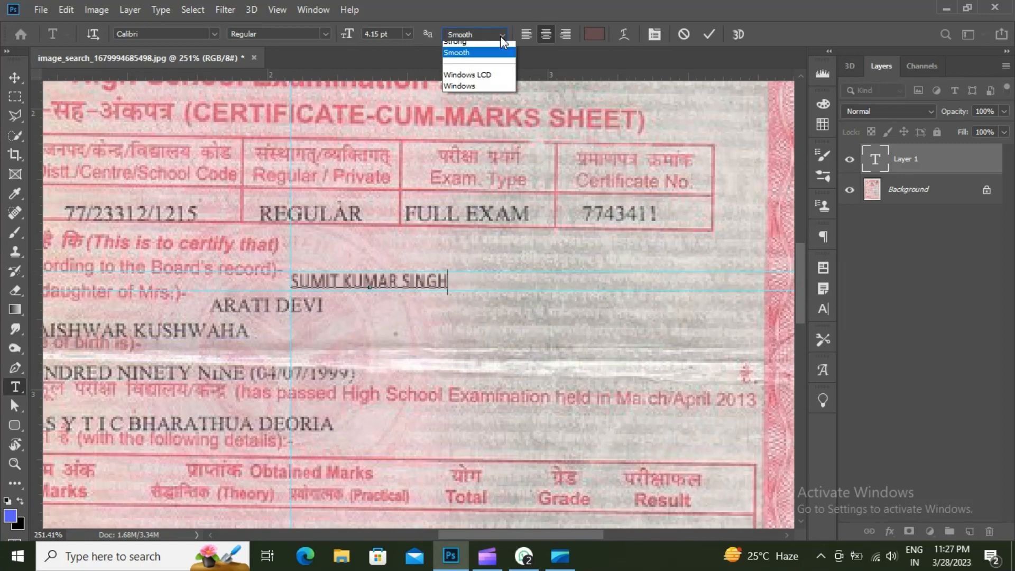
{"action": "left_click", "coordinate": [501, 81]}
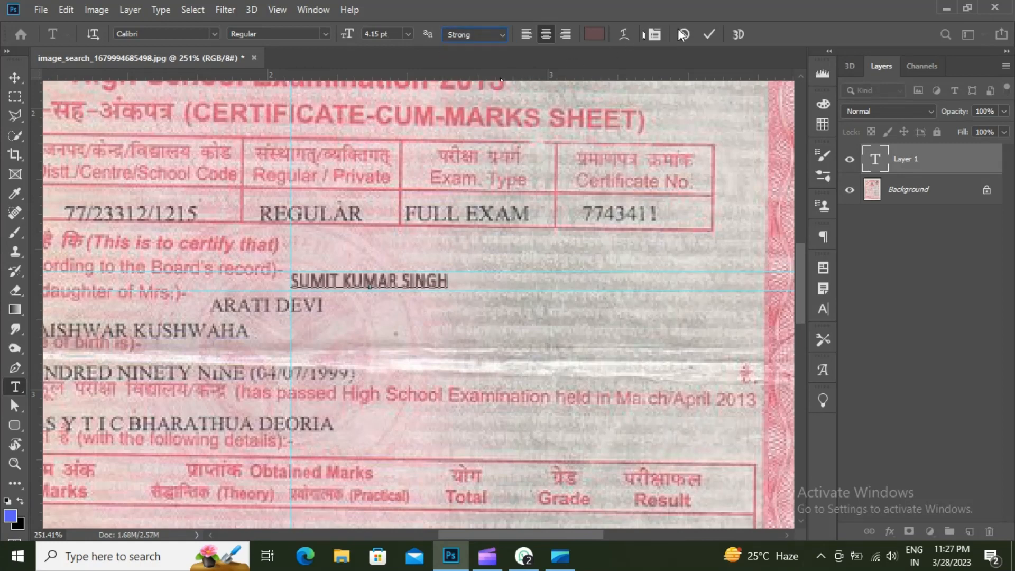
{"action": "left_click", "coordinate": [709, 35]}
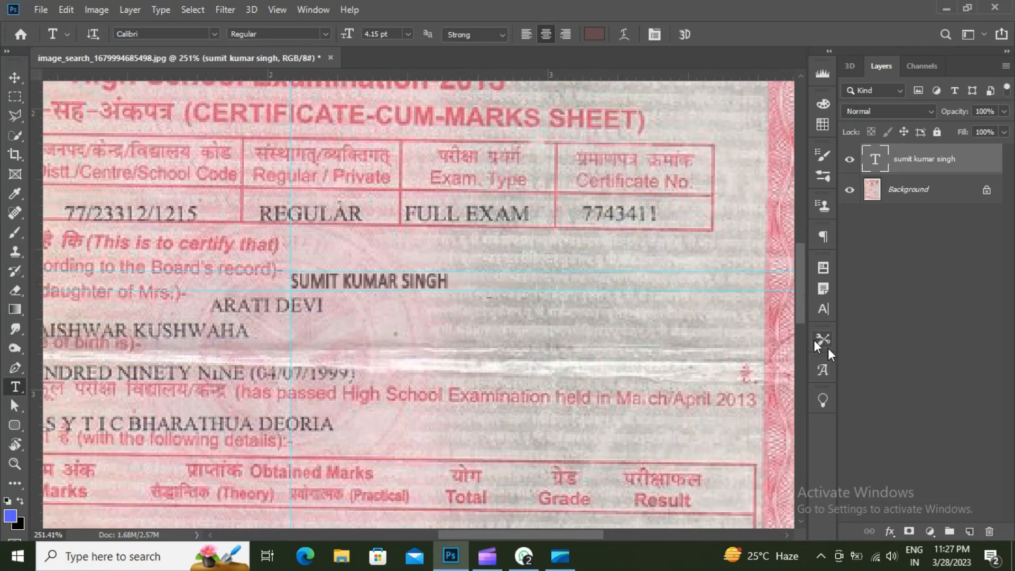
- Set the name text's letter tracking to 10 in the Character panel
{"action": "left_click", "coordinate": [823, 309]}
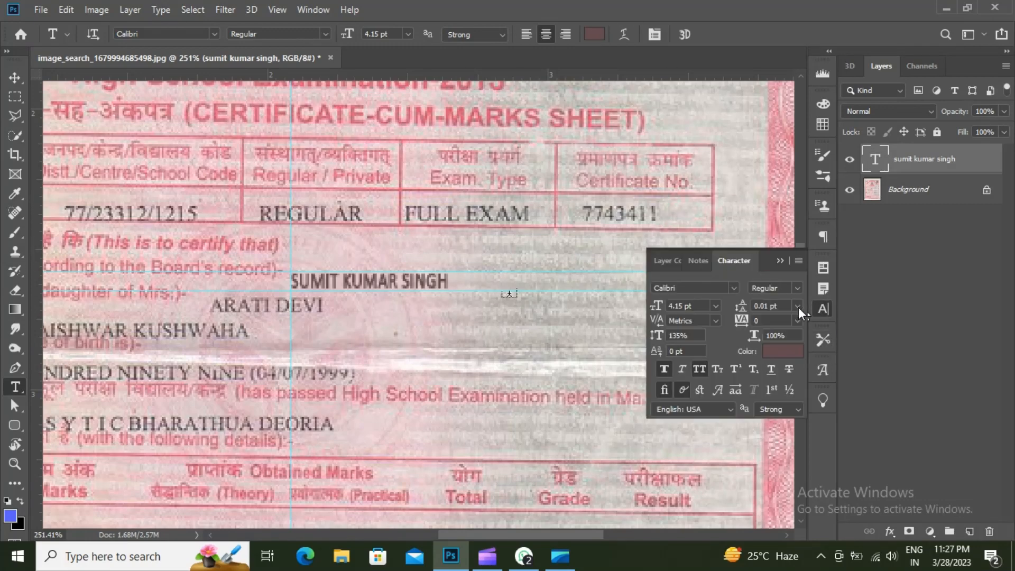
{"action": "left_click", "coordinate": [796, 321]}
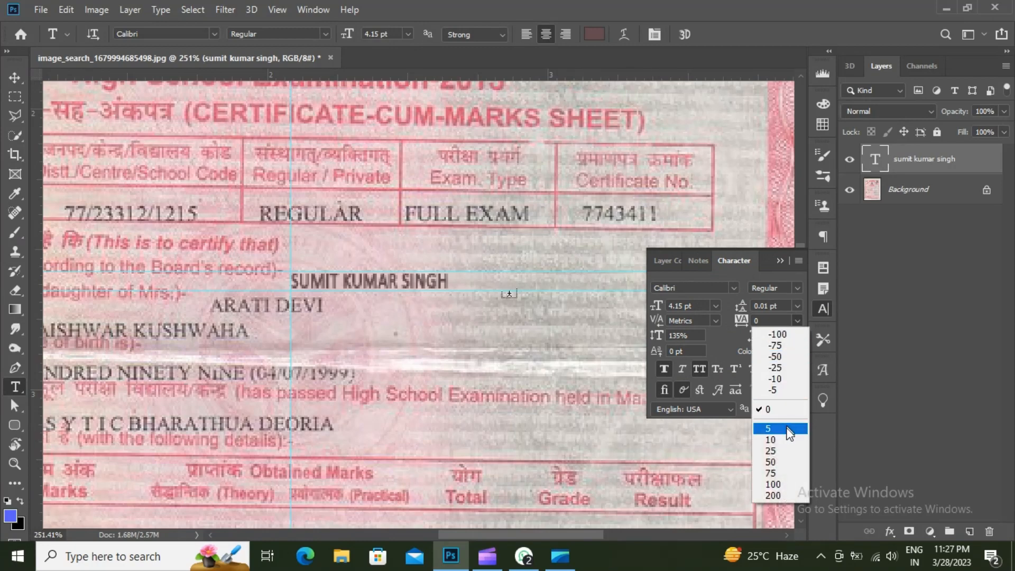
{"action": "left_click", "coordinate": [788, 441]}
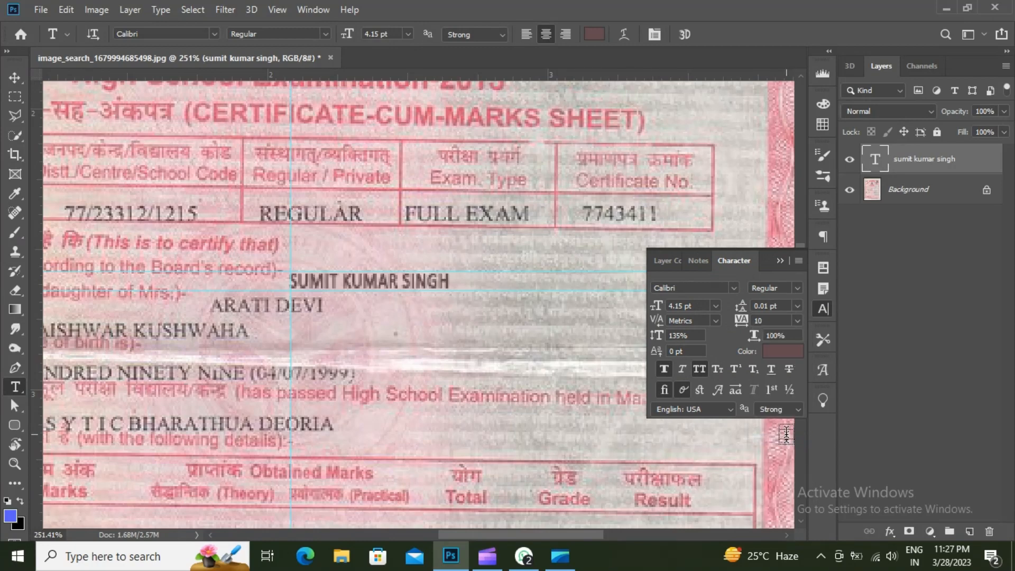
{"action": "left_click", "coordinate": [781, 262]}
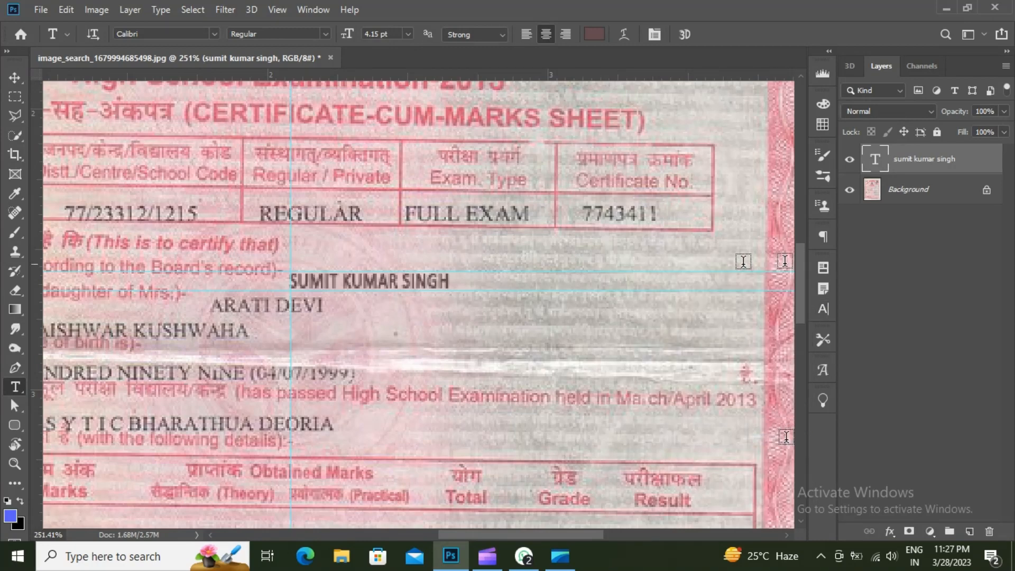
- Pan down to show the marks table, including the Total column
{"action": "scroll", "coordinate": [587, 282], "scroll_direction": "down", "scroll_amount": 1}
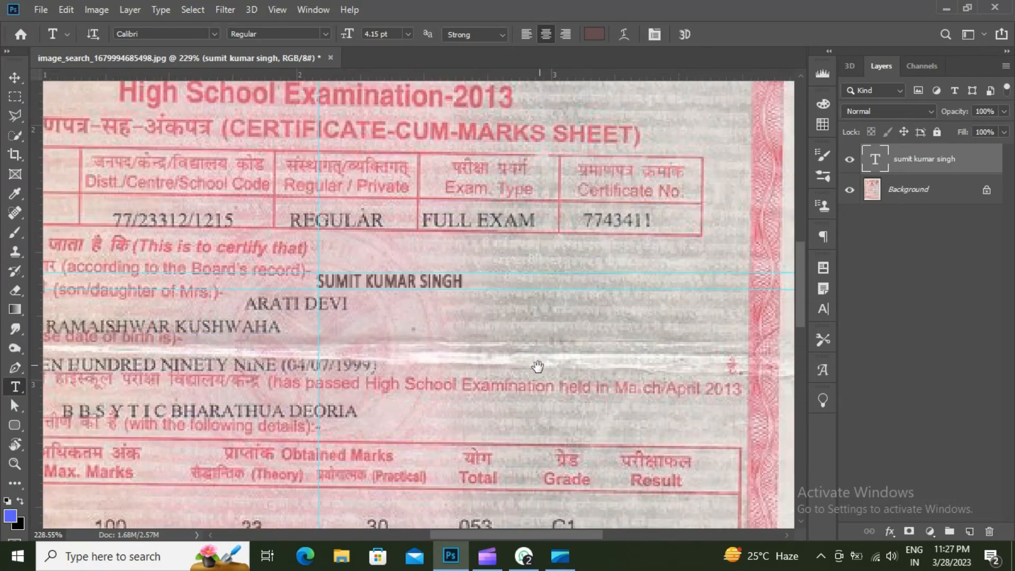
{"action": "left_click_drag", "start_coordinate": [481, 419], "coordinate": [496, 177]}
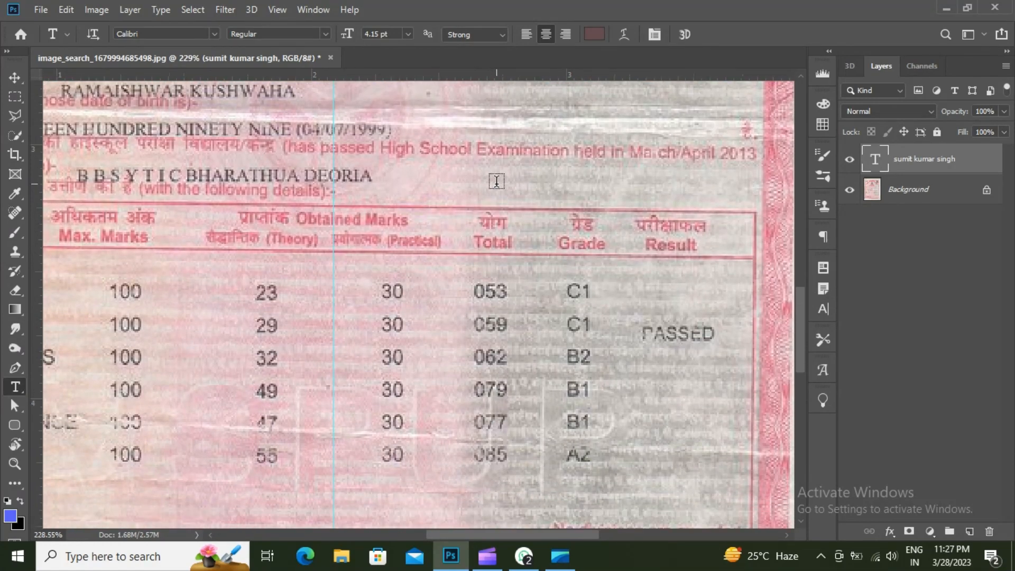
{"action": "left_click_drag", "start_coordinate": [329, 322], "coordinate": [419, 286]}
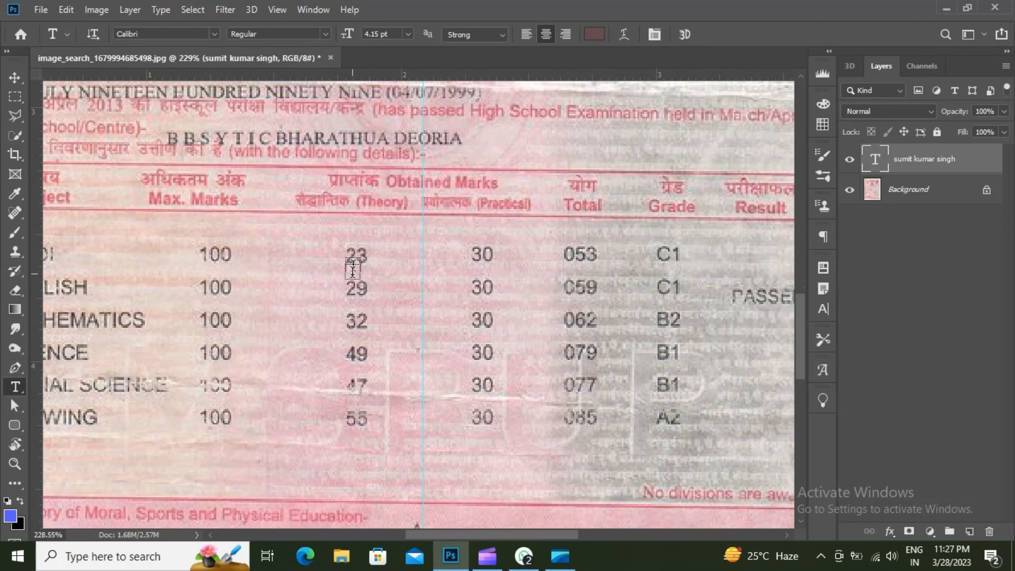
{"action": "scroll", "coordinate": [336, 284], "scroll_direction": "up", "scroll_amount": 1}
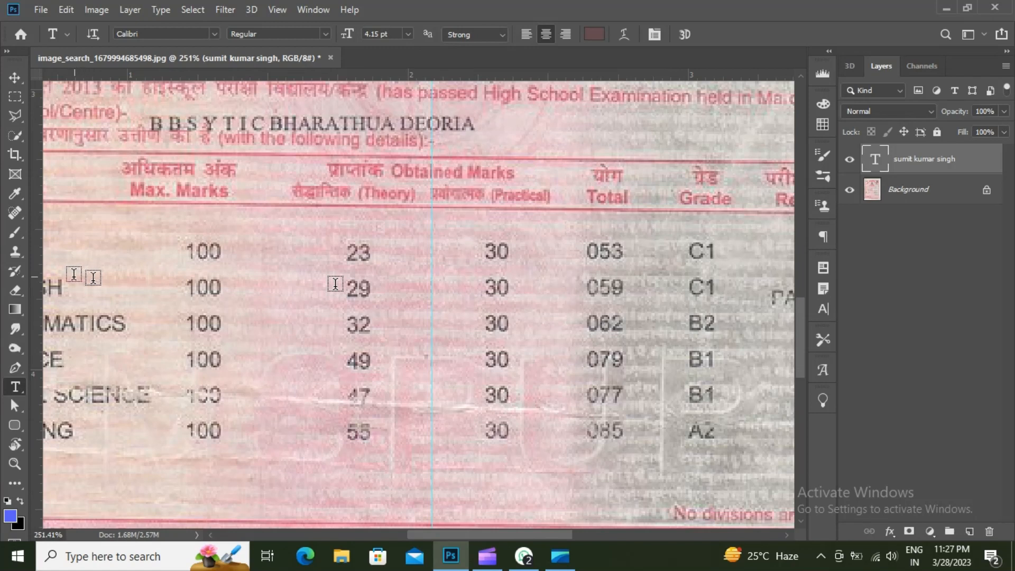
- Copy the 49 from the Background to a new layer using a 1 px feathered selection
{"action": "left_click", "coordinate": [15, 99]}
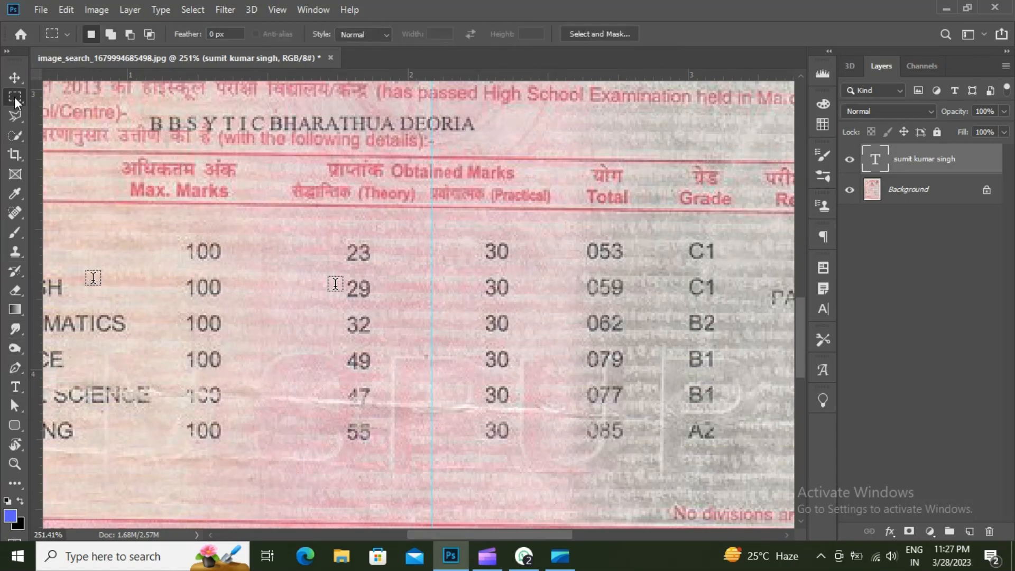
{"action": "left_click", "coordinate": [932, 194]}
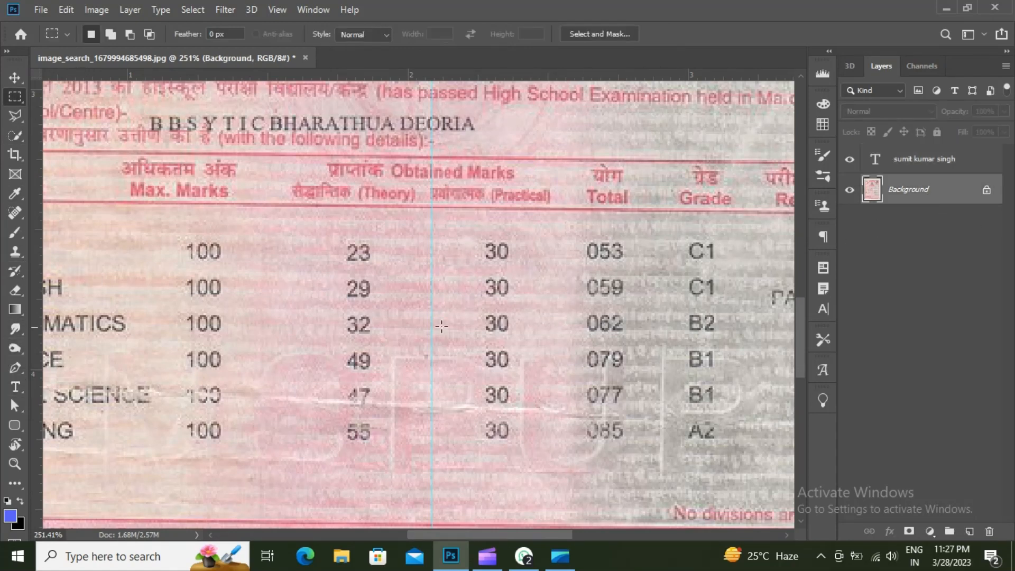
{"action": "left_click_drag", "start_coordinate": [348, 350], "coordinate": [357, 370]}
{"action": "right_click", "coordinate": [357, 366]}
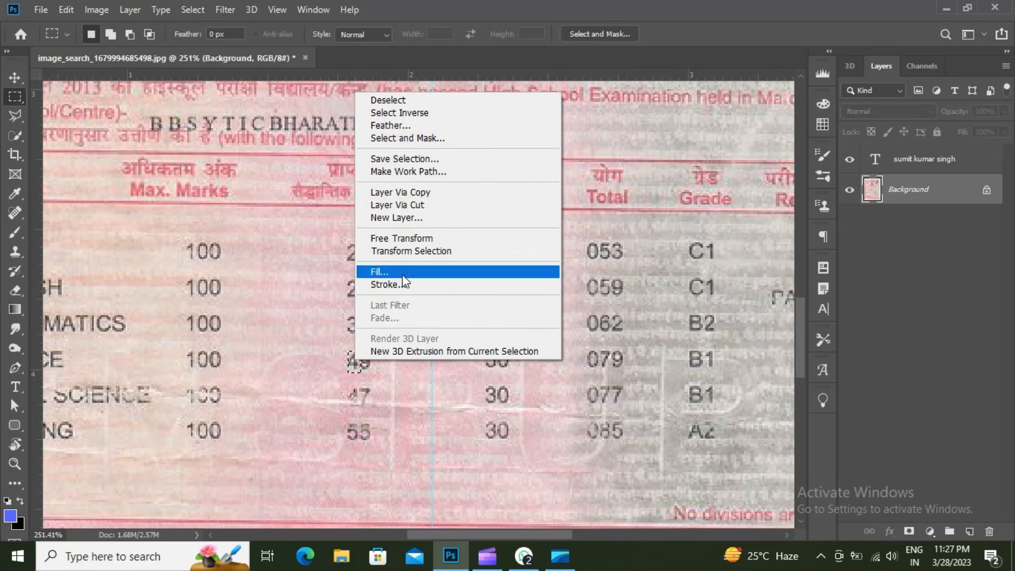
{"action": "left_click", "coordinate": [430, 125]}
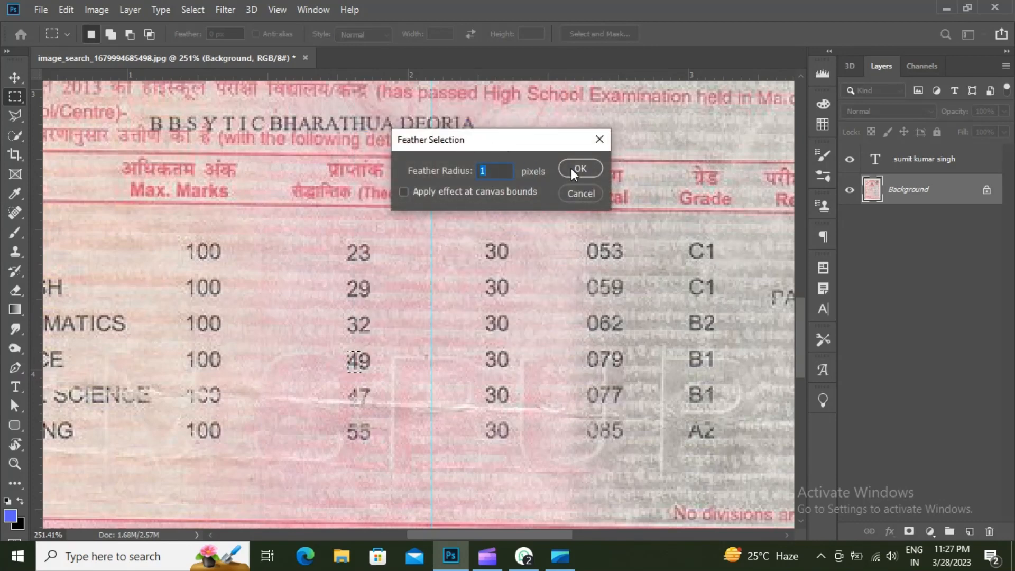
{"action": "left_click", "coordinate": [572, 168]}
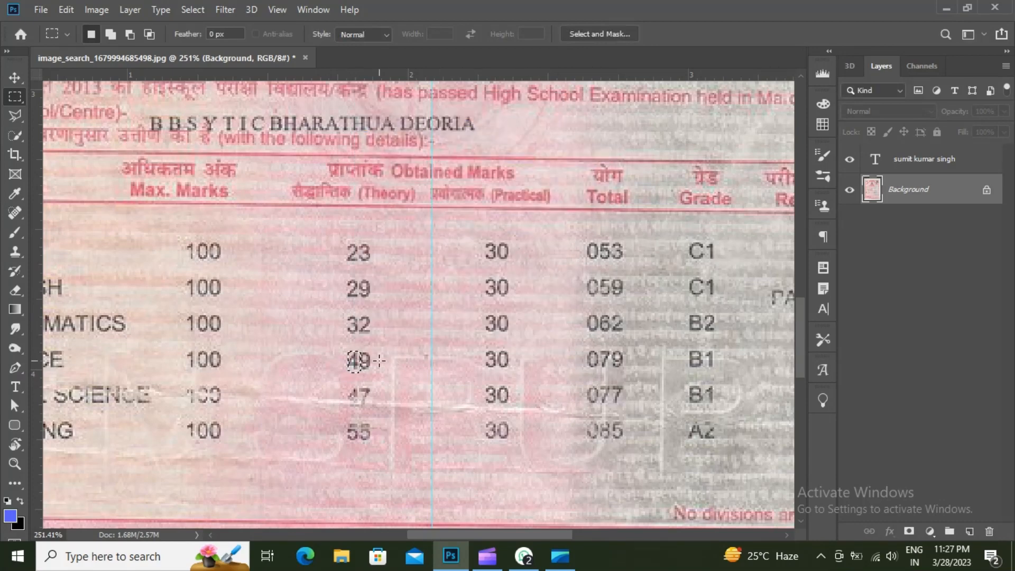
{"action": "key", "text": "ctrl+j"}
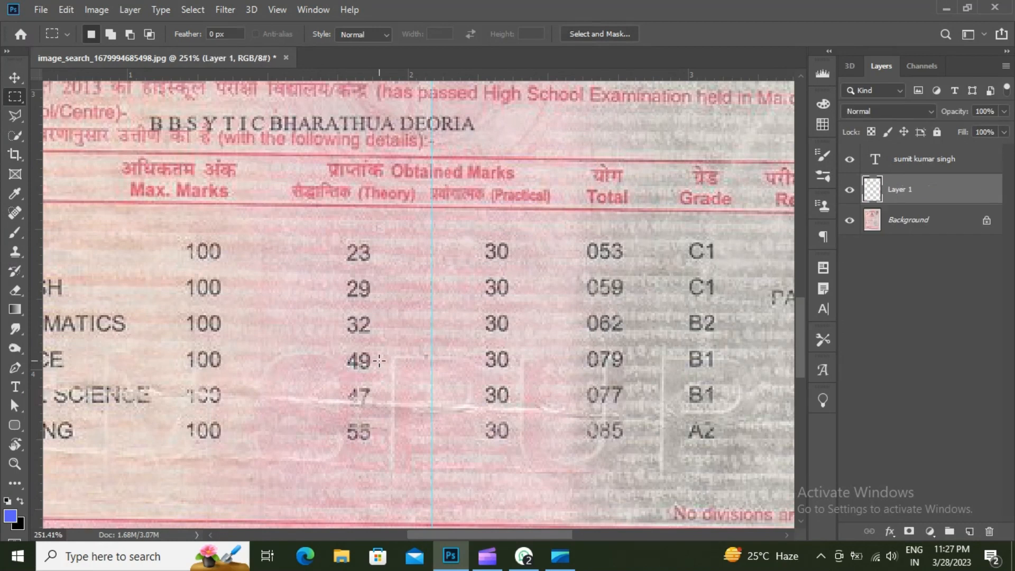
- Move the copied digit over the 23 so the mark reads 43
{"action": "key", "text": "v"}
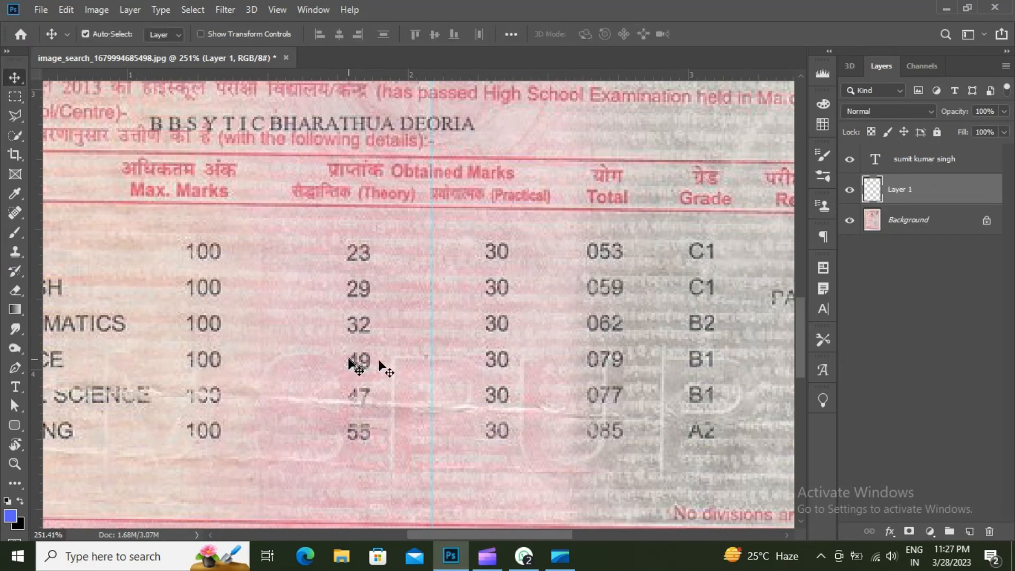
{"action": "left_click_drag", "start_coordinate": [349, 362], "coordinate": [349, 253]}
{"action": "key", "text": "Left"}
{"action": "left_click_drag", "start_coordinate": [354, 256], "coordinate": [354, 300]}
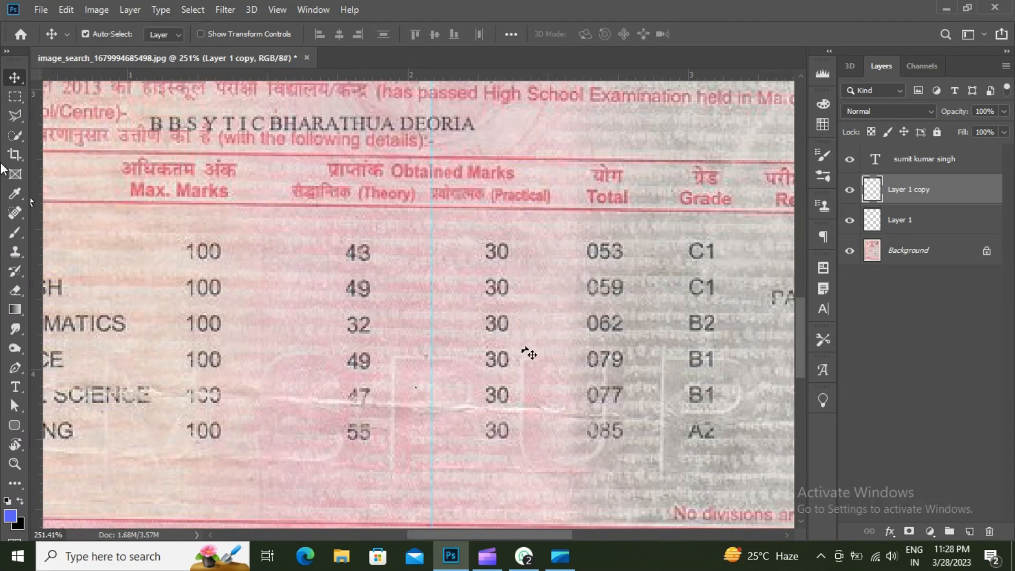
{"action": "left_click", "coordinate": [15, 98]}
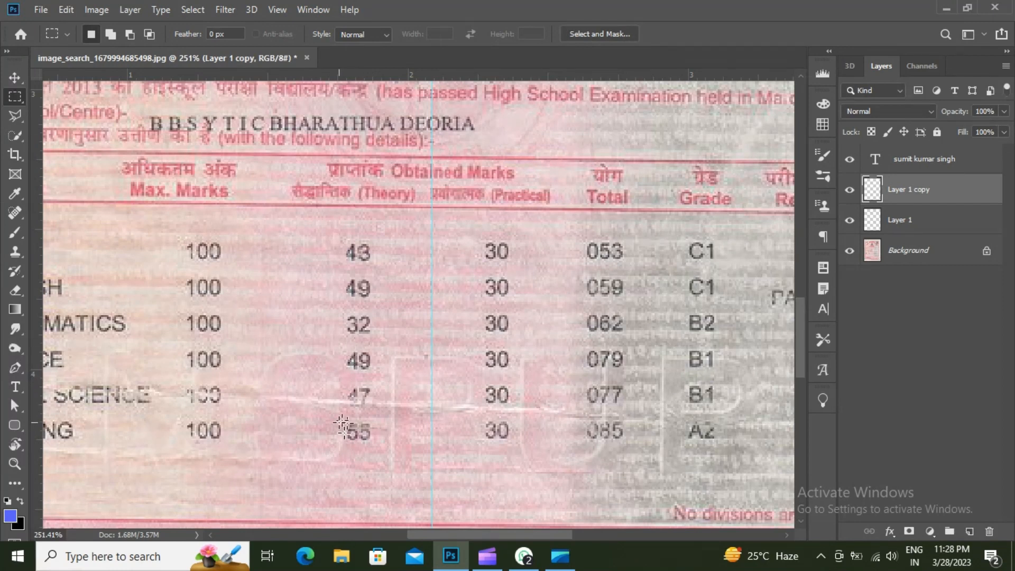
- Add two horizontal guides bounding the top and bottom of the 55 row
{"action": "left_click_drag", "start_coordinate": [347, 421], "coordinate": [356, 441]}
{"action": "key", "text": "ctrl+d"}
{"action": "left_click_drag", "start_coordinate": [378, 74], "coordinate": [408, 423]}
{"action": "left_click_drag", "start_coordinate": [411, 74], "coordinate": [416, 440]}
- Add a '5' text layer over 55, sized to about 5.07 pt in Light weight
{"action": "left_click", "coordinate": [21, 395]}
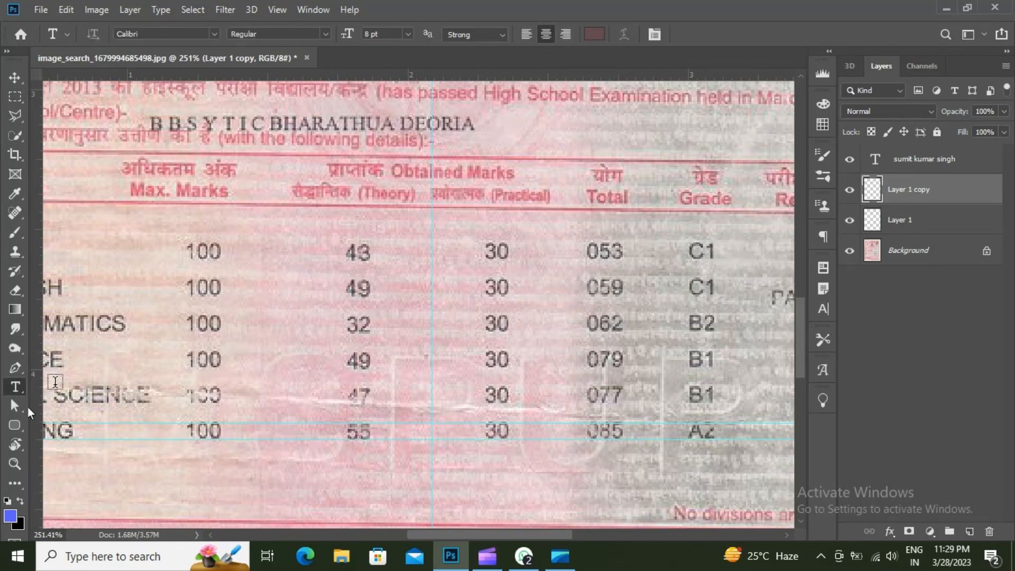
{"action": "left_click", "coordinate": [350, 435]}
{"action": "key", "text": "BackSpace"}
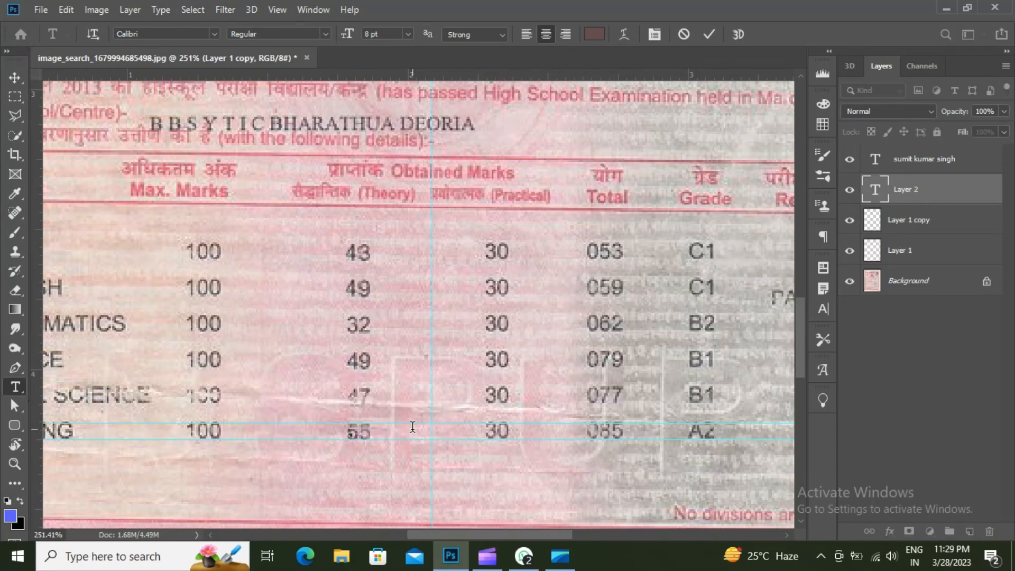
{"action": "type", "text": "5"}
{"action": "key", "text": "ctrl"}
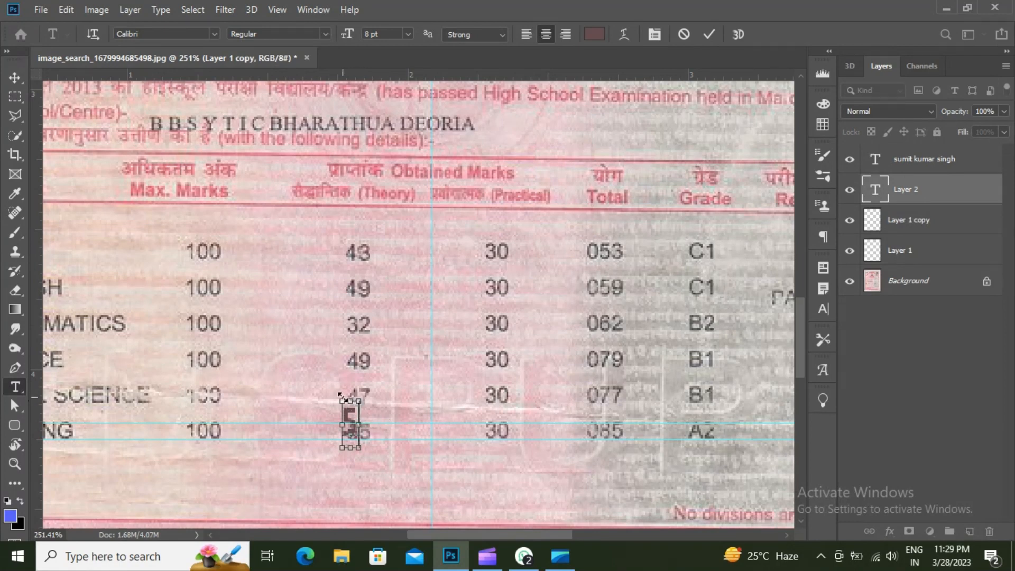
{"action": "left_click_drag", "start_coordinate": [340, 394], "coordinate": [348, 424]}
{"action": "key", "text": "ctrl"}
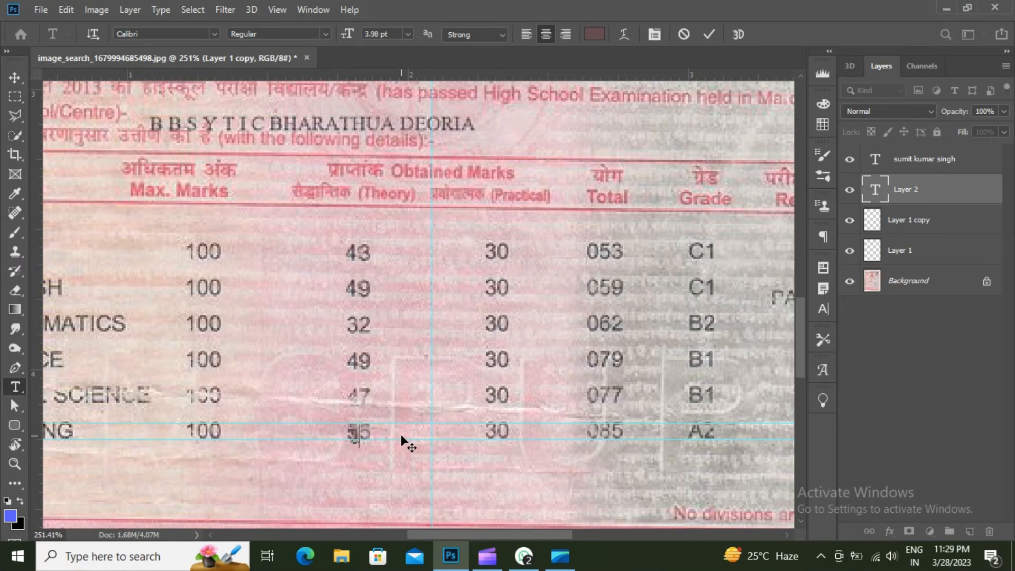
{"action": "key", "text": "ctrl"}
{"action": "left_click_drag", "start_coordinate": [348, 424], "coordinate": [344, 418]}
{"action": "left_click", "coordinate": [324, 34]}
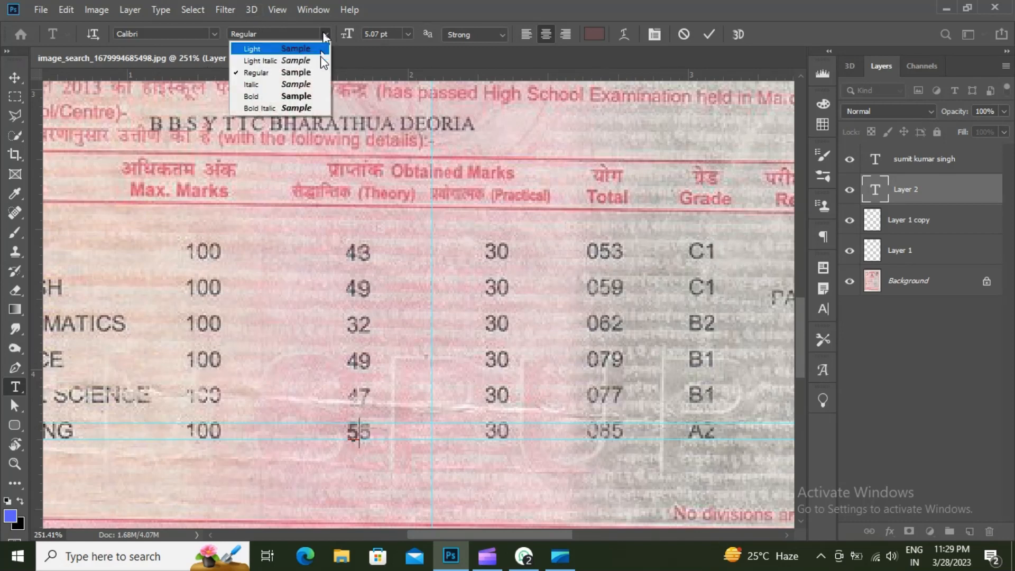
{"action": "left_click", "coordinate": [296, 48]}
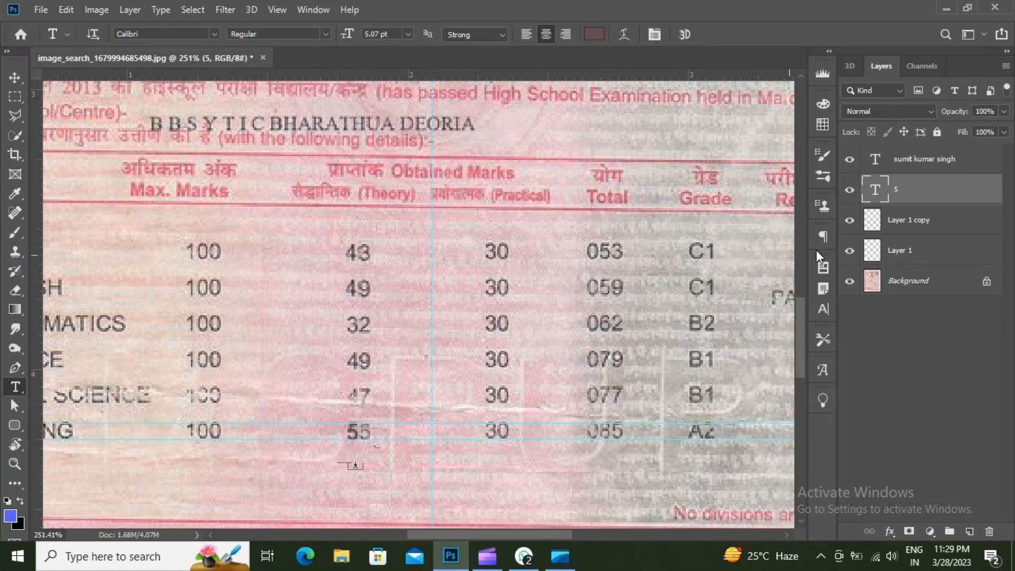
- Duplicate the 5 text layer and shift the '5 copy' slightly right over the other digit
{"action": "double_click", "coordinate": [967, 194]}
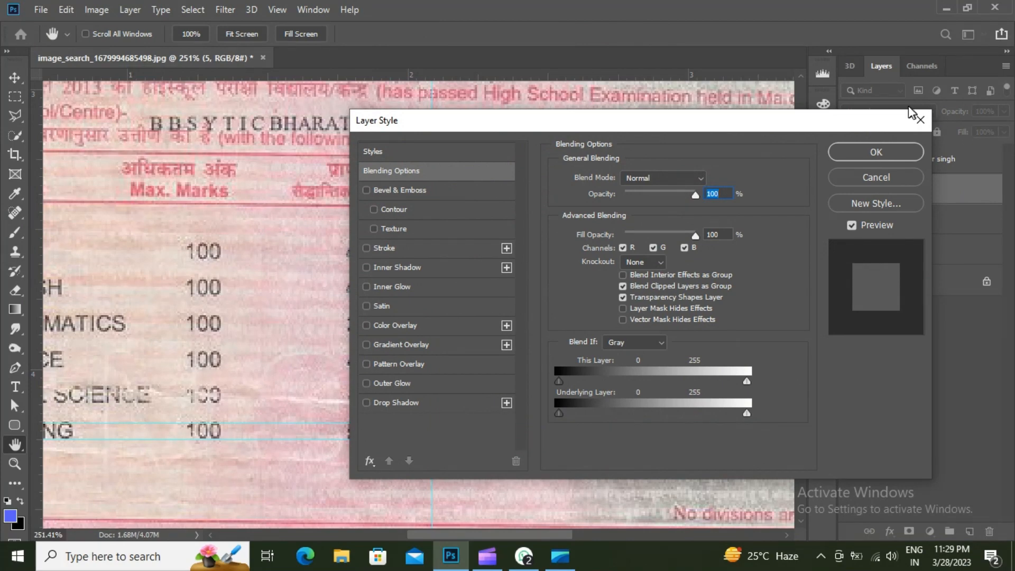
{"action": "left_click", "coordinate": [920, 120]}
{"action": "left_click_drag", "start_coordinate": [979, 189], "coordinate": [970, 532]}
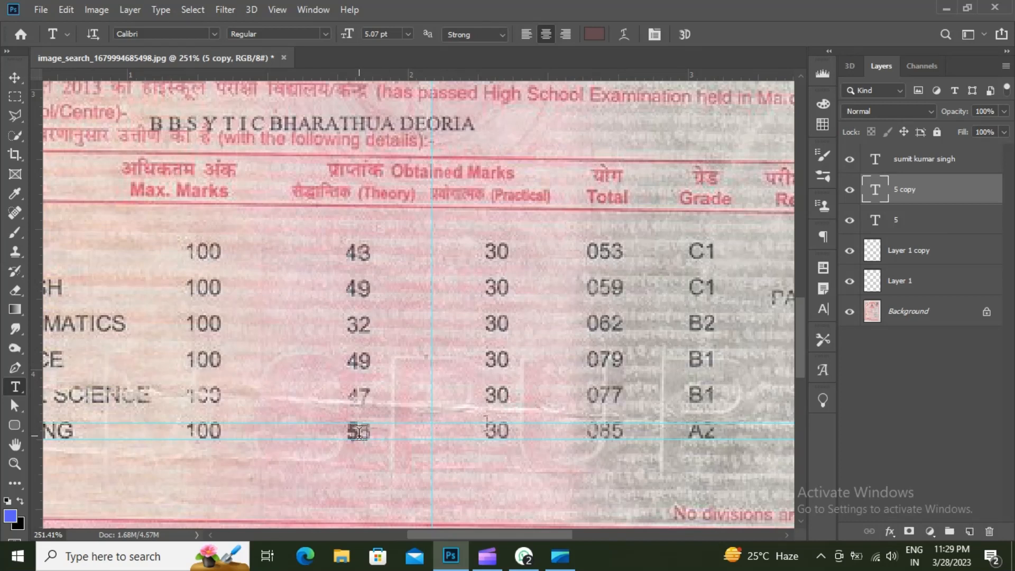
{"action": "key", "text": "v"}
{"action": "left_click_drag", "start_coordinate": [358, 438], "coordinate": [369, 439]}
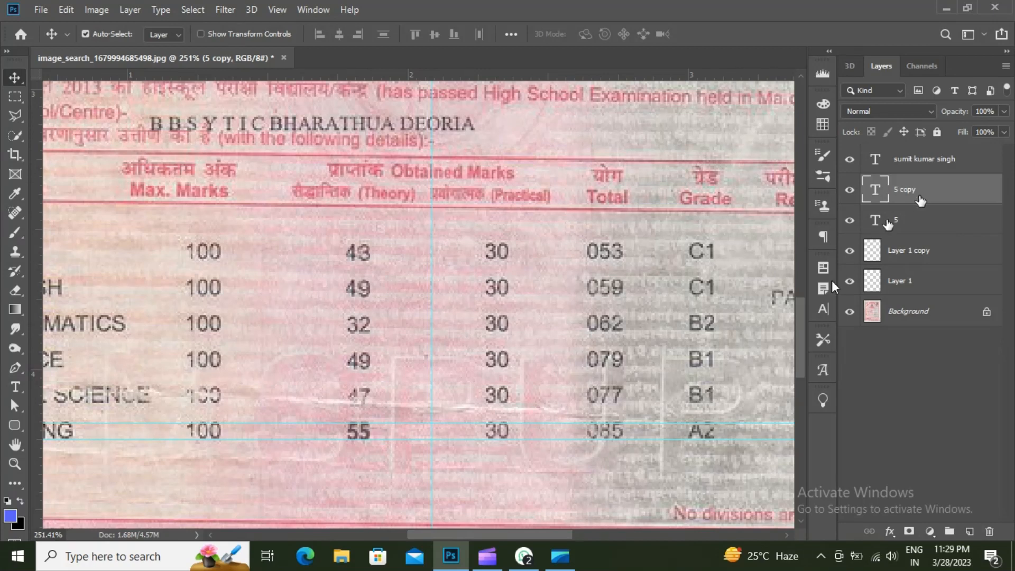
{"action": "left_click", "coordinate": [823, 308]}
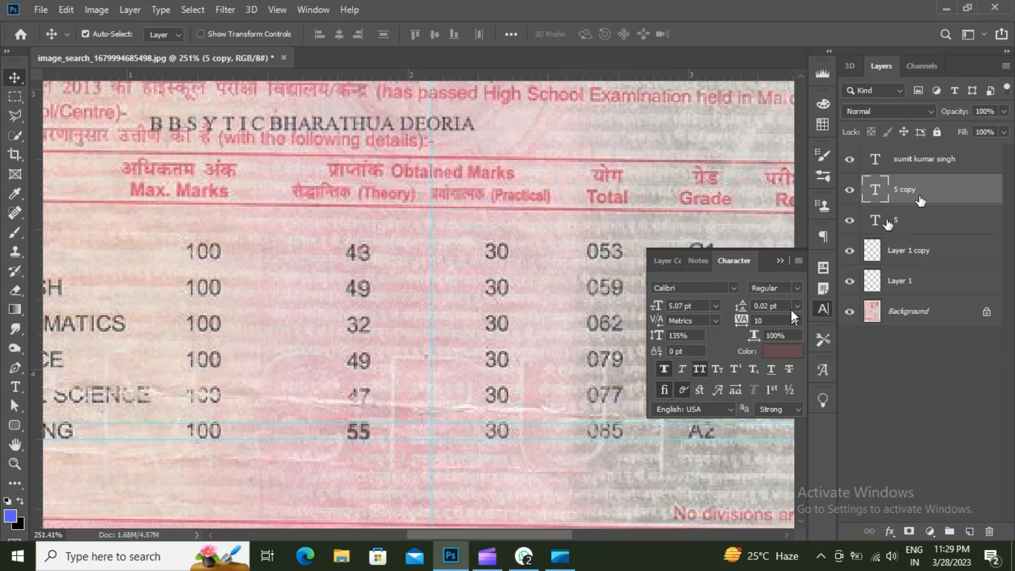
- Switch both '5' text layers from Regular to Calibri Light
{"action": "left_click", "coordinate": [797, 288]}
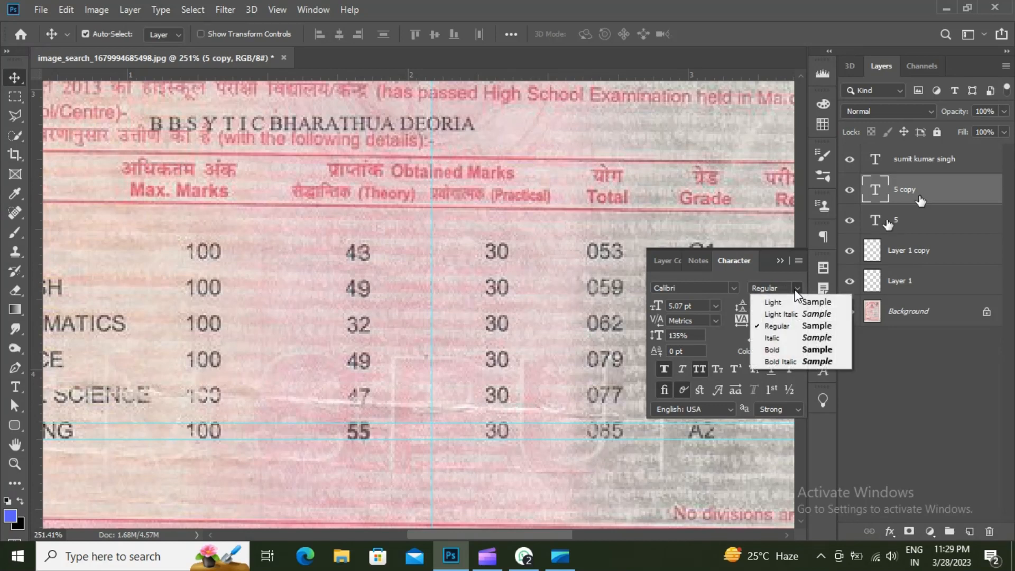
{"action": "left_click", "coordinate": [796, 300]}
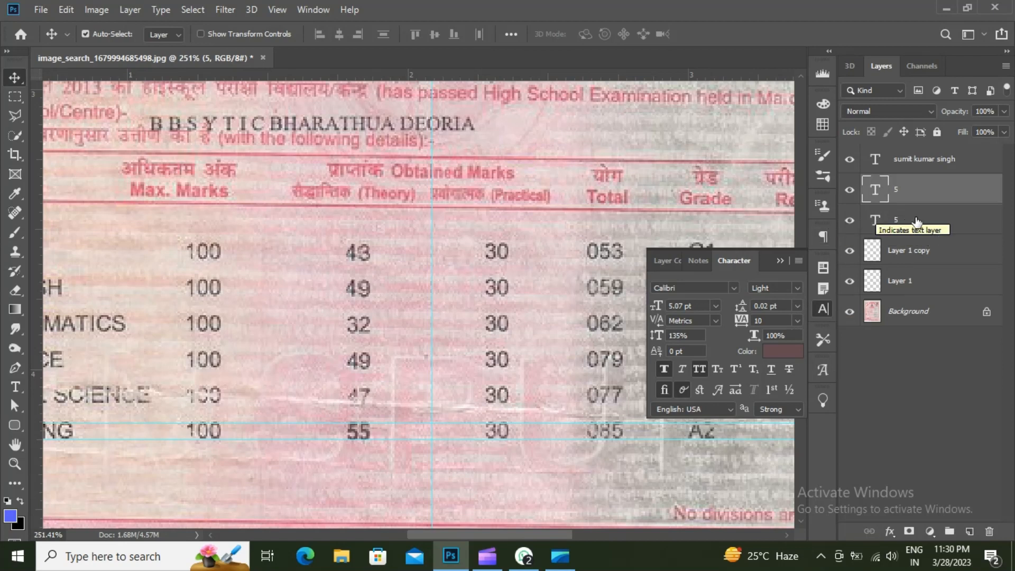
{"action": "left_click", "coordinate": [902, 234]}
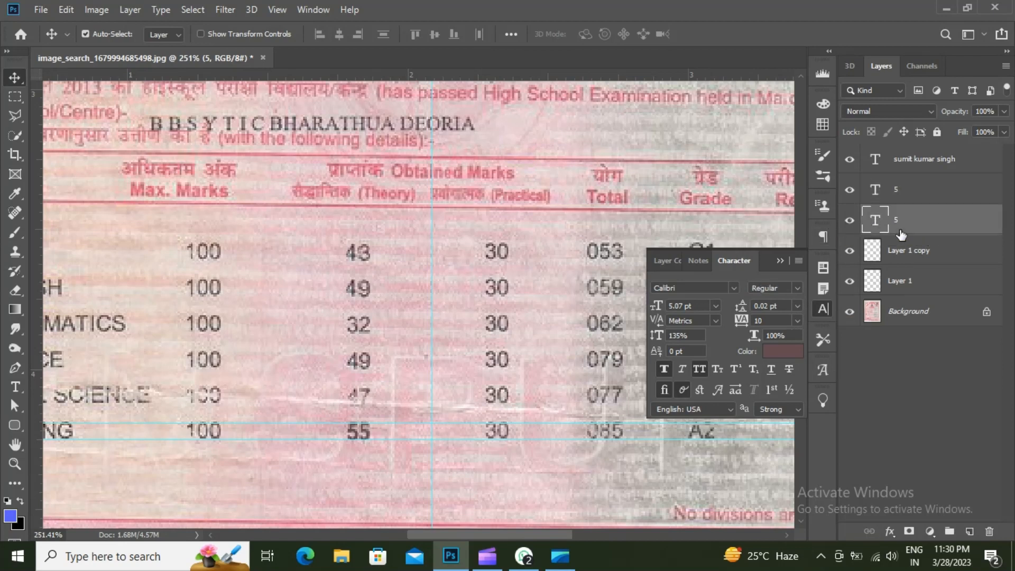
{"action": "left_click", "coordinate": [796, 288]}
{"action": "left_click", "coordinate": [796, 301]}
{"action": "left_click", "coordinate": [781, 261]}
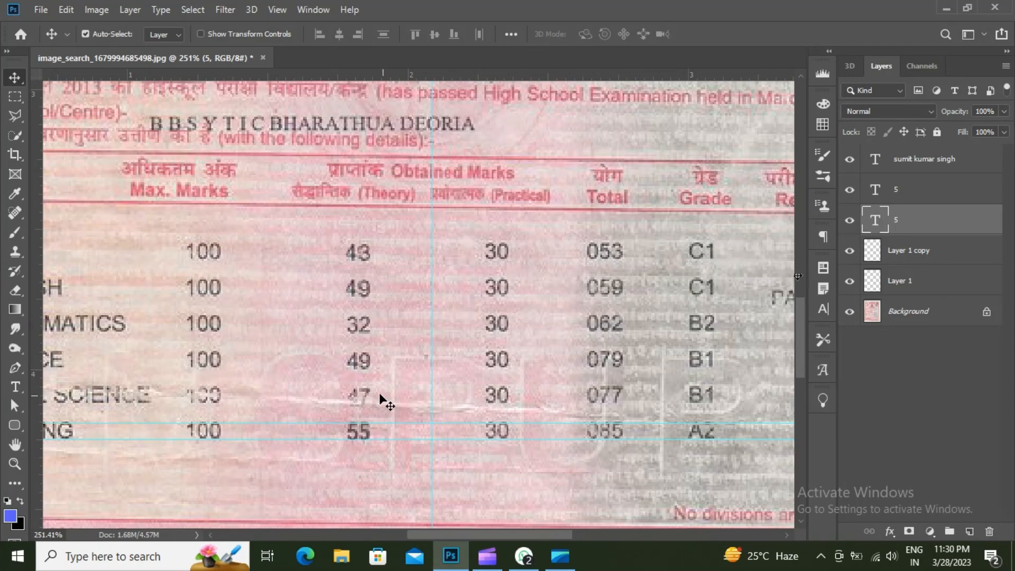
- Color the first 5 text layer with ink sampled from the printed digit 49
{"action": "left_click", "coordinate": [821, 312]}
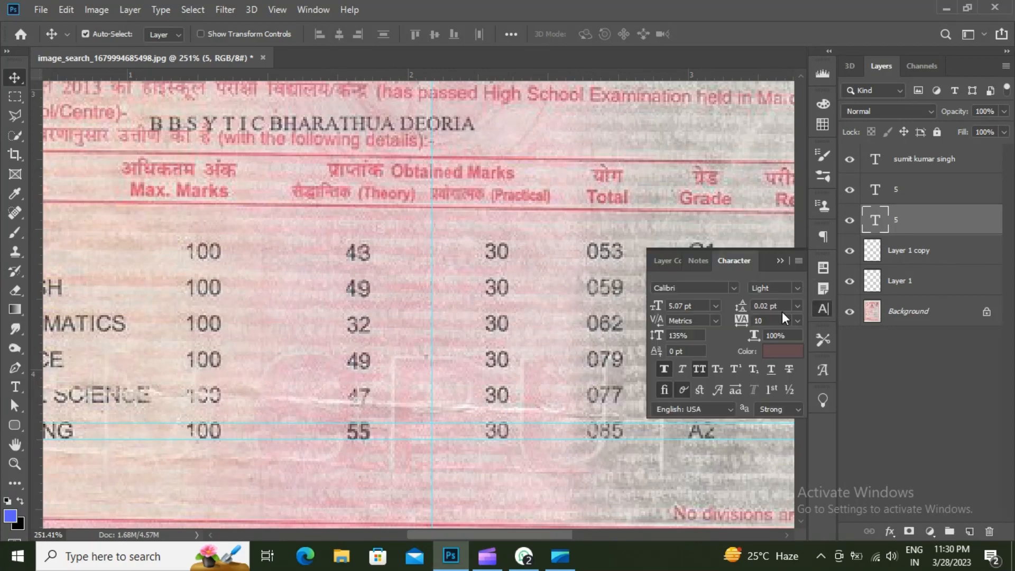
{"action": "left_click", "coordinate": [781, 351]}
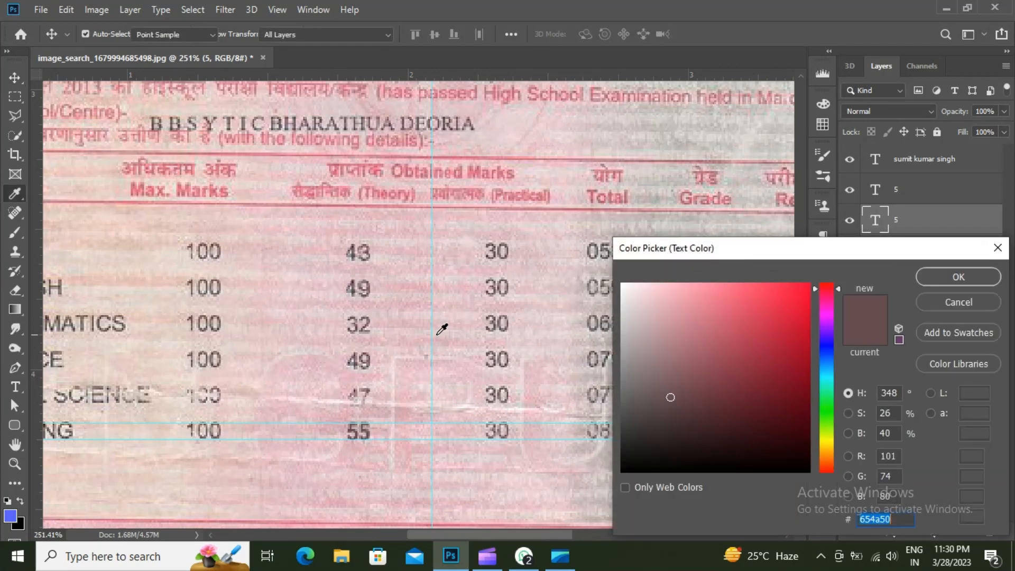
{"action": "left_click", "coordinate": [365, 364]}
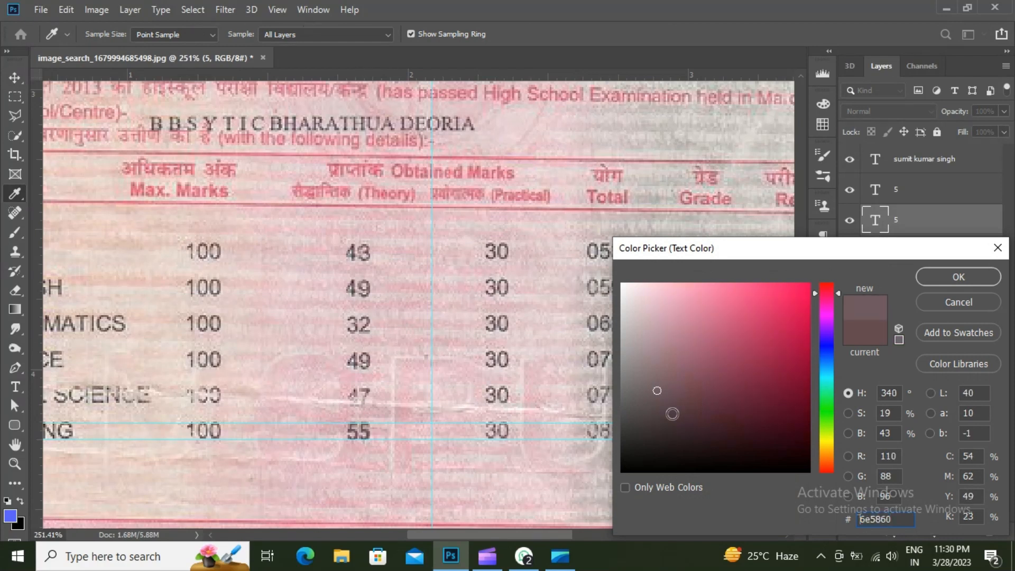
{"action": "left_click_drag", "start_coordinate": [654, 407], "coordinate": [646, 427]}
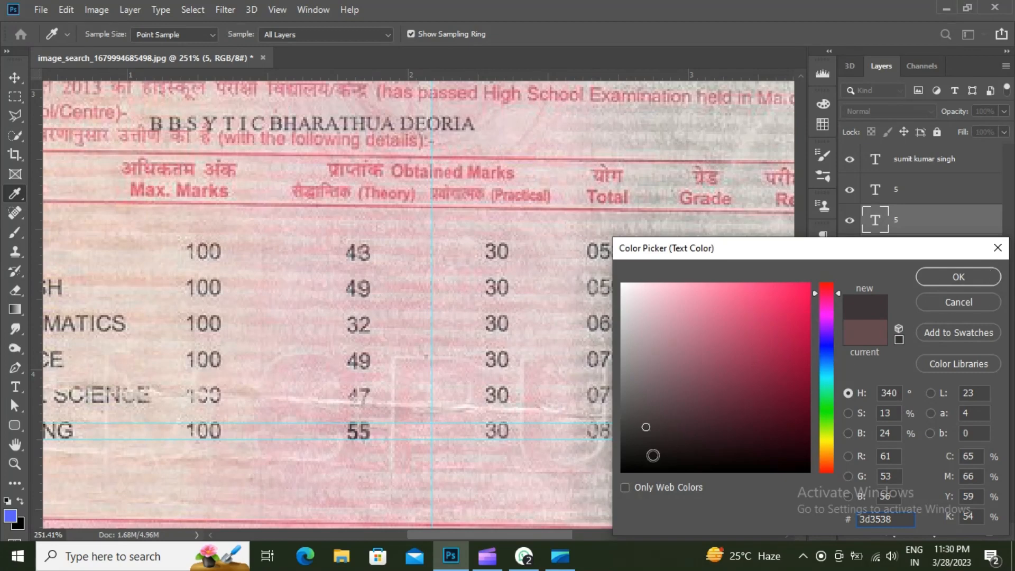
{"action": "left_click", "coordinate": [625, 440]}
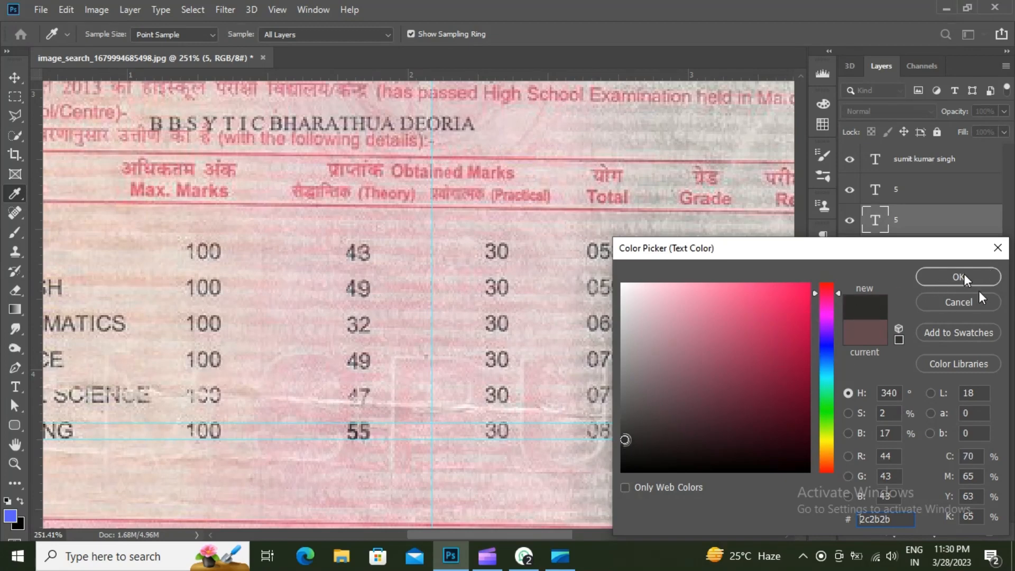
{"action": "left_click", "coordinate": [962, 276]}
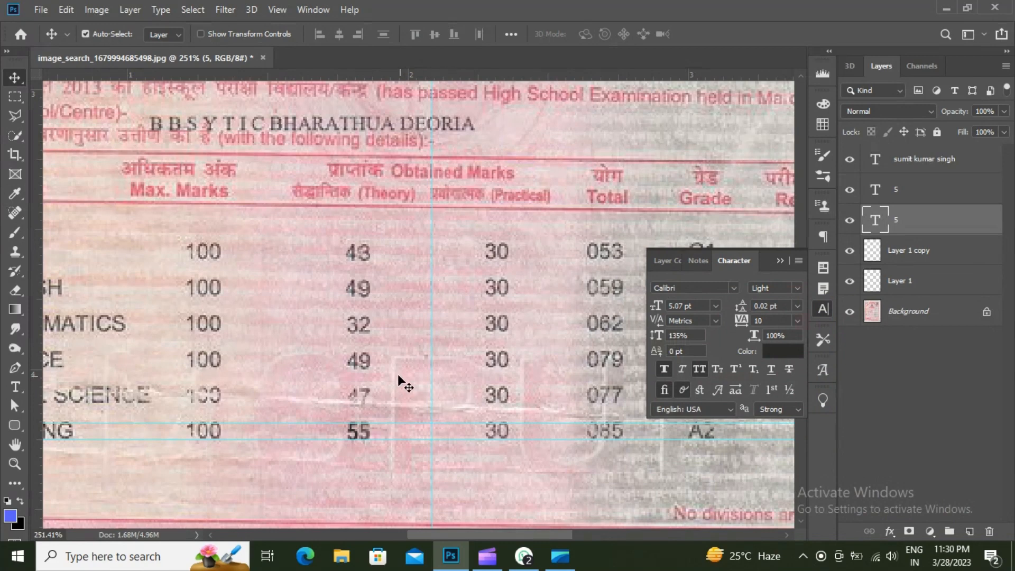
{"action": "left_click", "coordinate": [783, 351]}
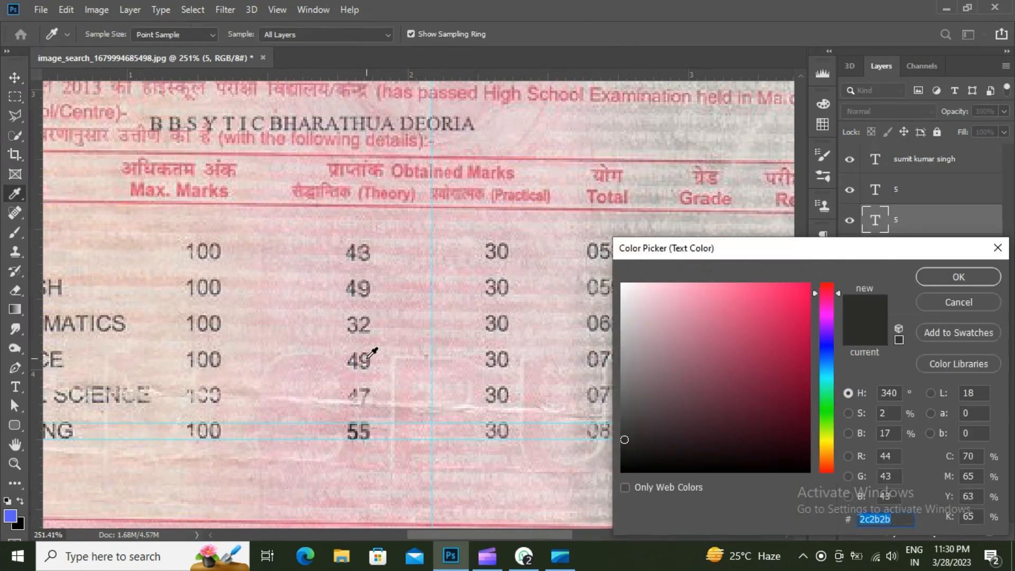
{"action": "left_click", "coordinate": [356, 281]}
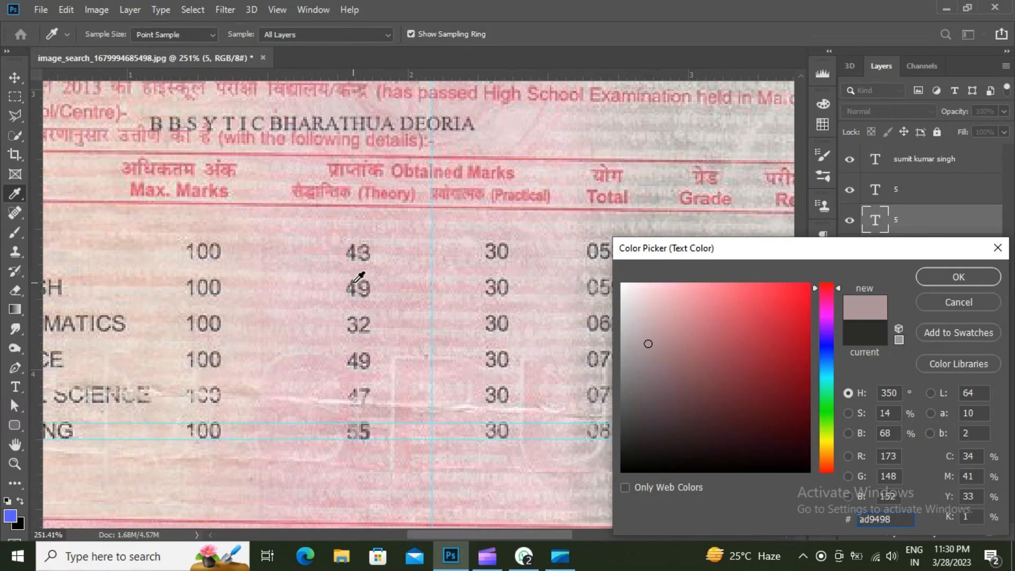
{"action": "left_click", "coordinate": [356, 282]}
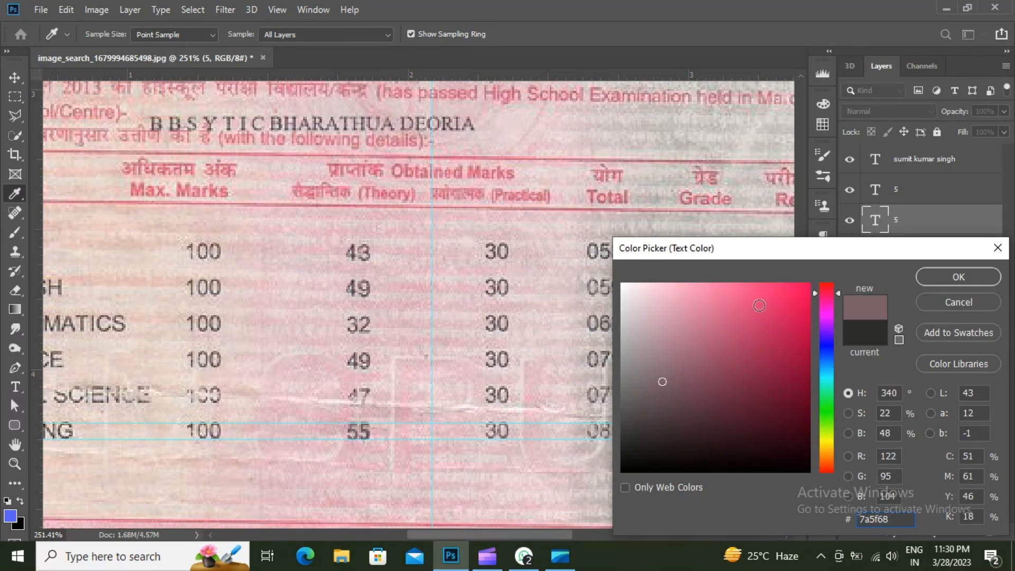
{"action": "left_click", "coordinate": [960, 273]}
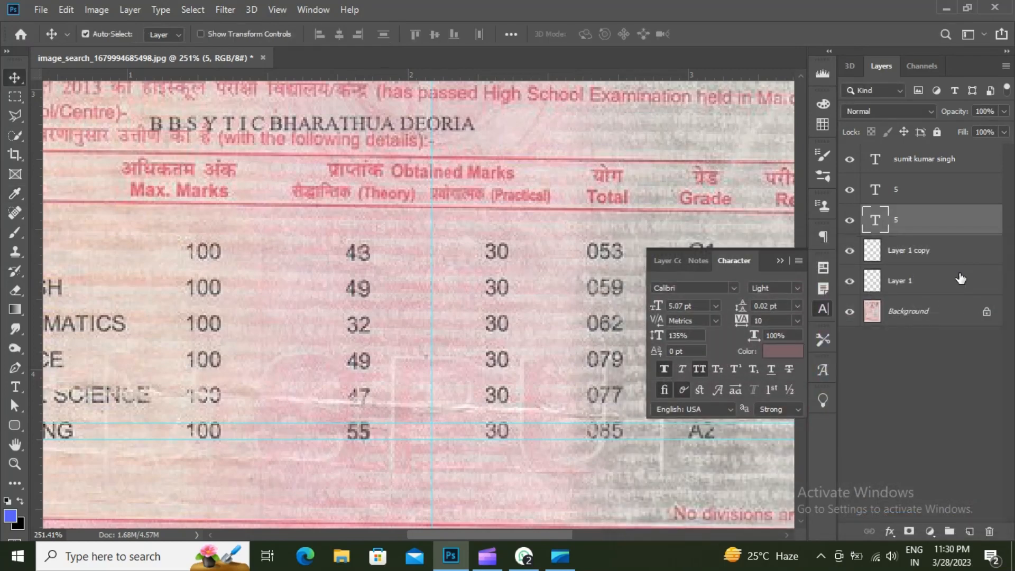
{"action": "left_click", "coordinate": [784, 352]}
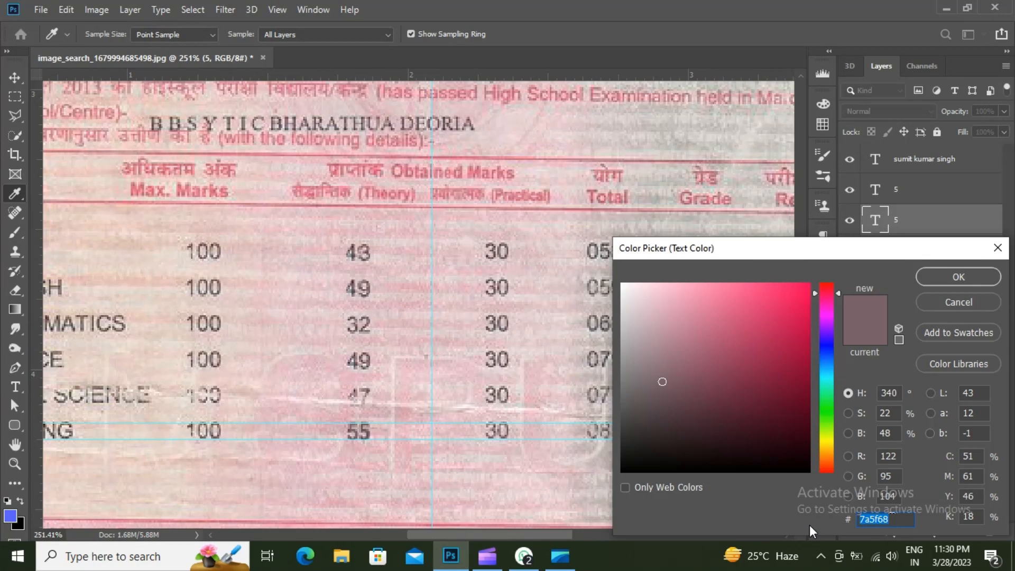
{"action": "left_click", "coordinate": [959, 276]}
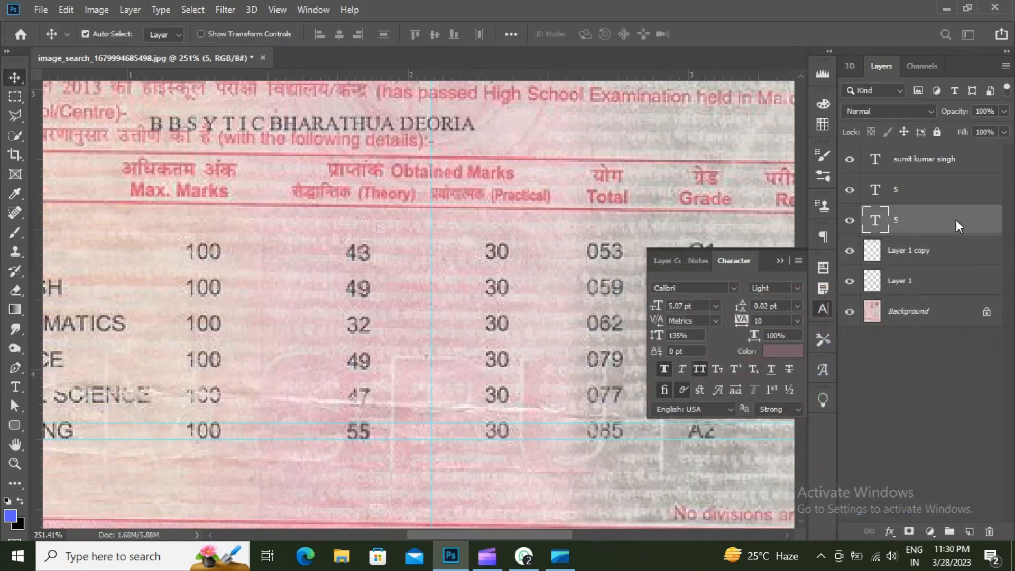
- Set the second 5 text layer's colour to #7a5f68 and close the Character panel
{"action": "left_click", "coordinate": [947, 194]}
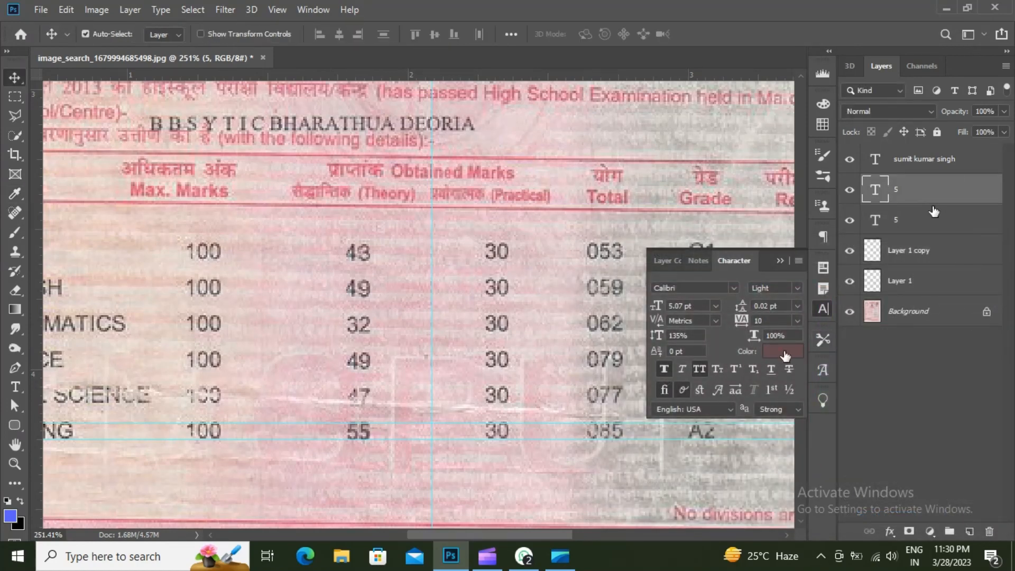
{"action": "left_click", "coordinate": [786, 351]}
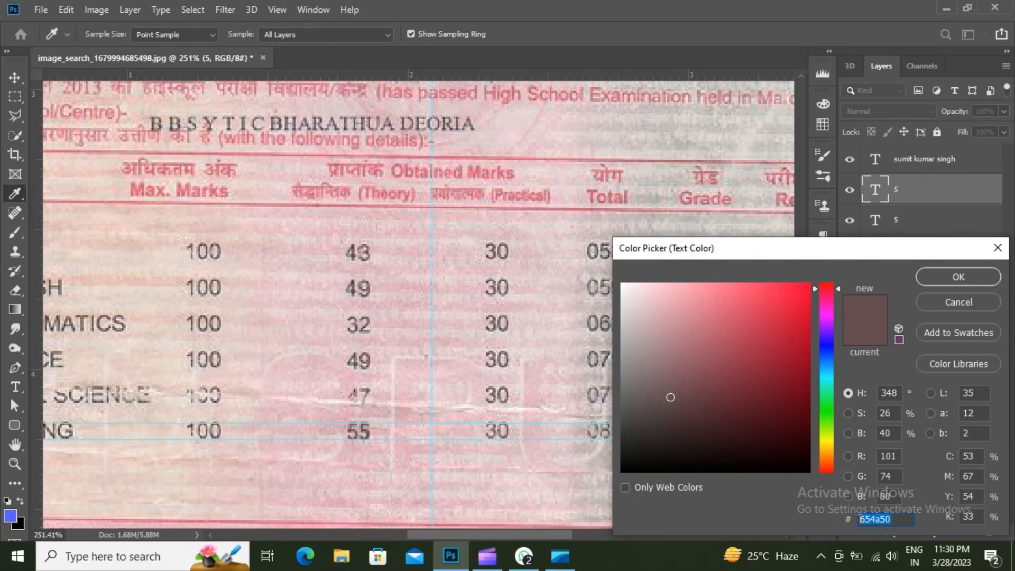
{"action": "type", "text": "7a5f68"}
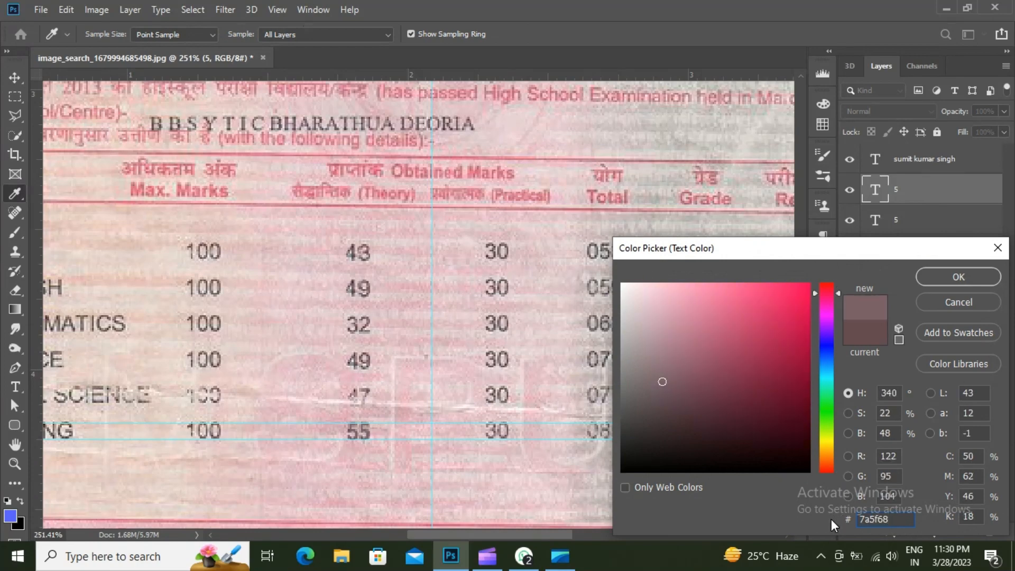
{"action": "left_click", "coordinate": [966, 280]}
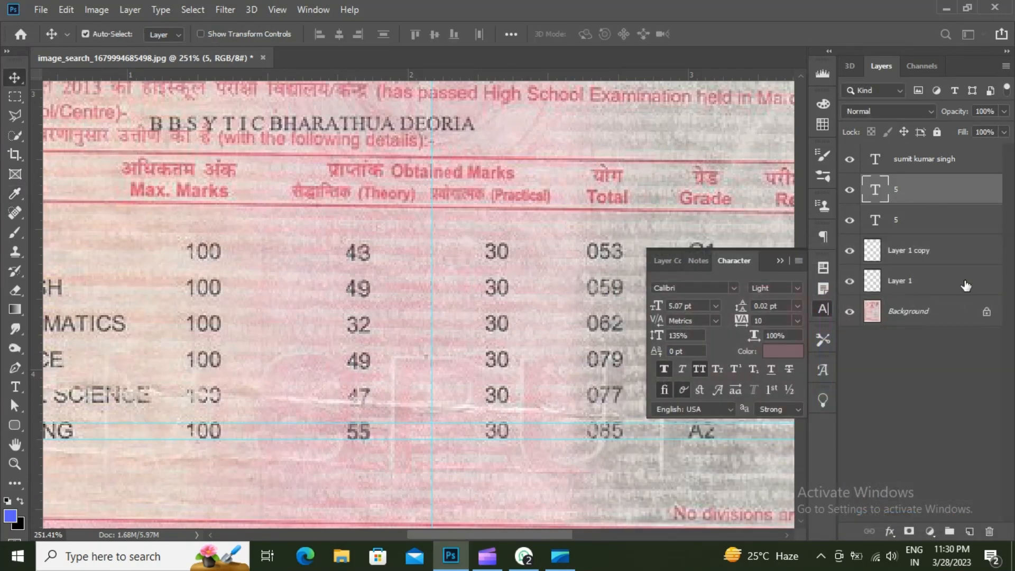
{"action": "left_click", "coordinate": [780, 260]}
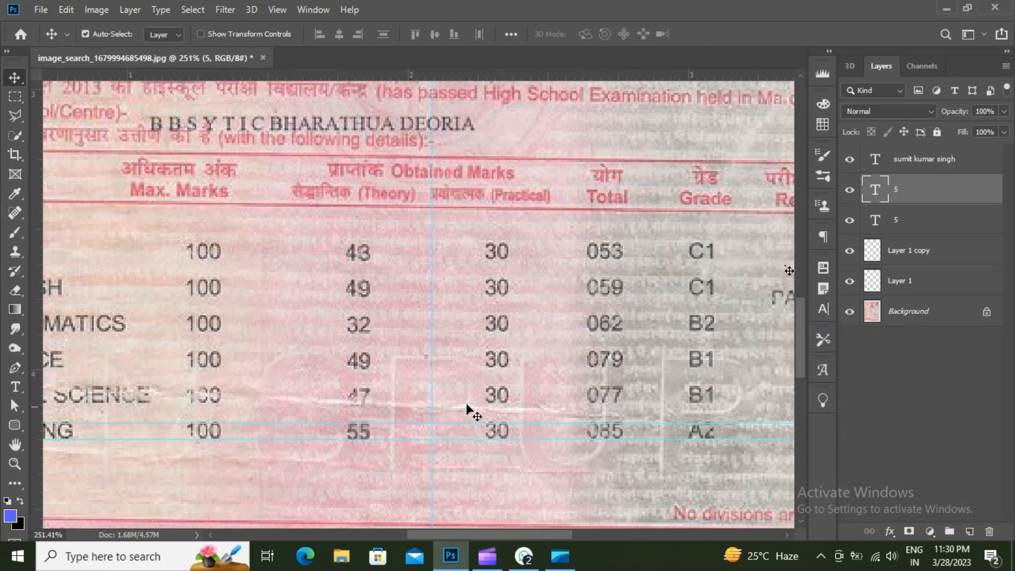
- Duplicate the 5 text layer and drag the copy beside 32 on the Mathematics row
{"action": "left_click_drag", "start_coordinate": [928, 197], "coordinate": [969, 528]}
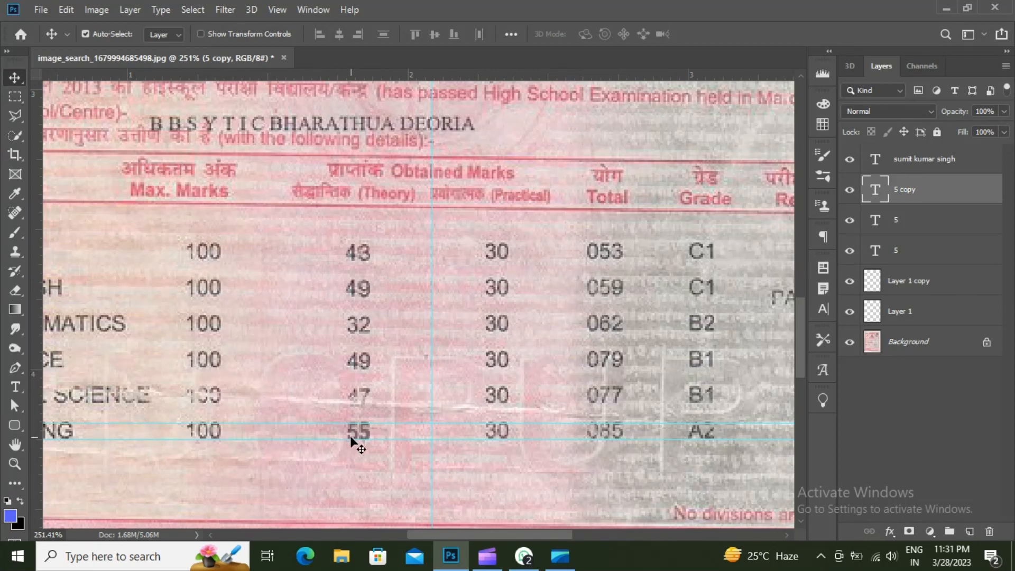
{"action": "left_click_drag", "start_coordinate": [352, 439], "coordinate": [309, 333]}
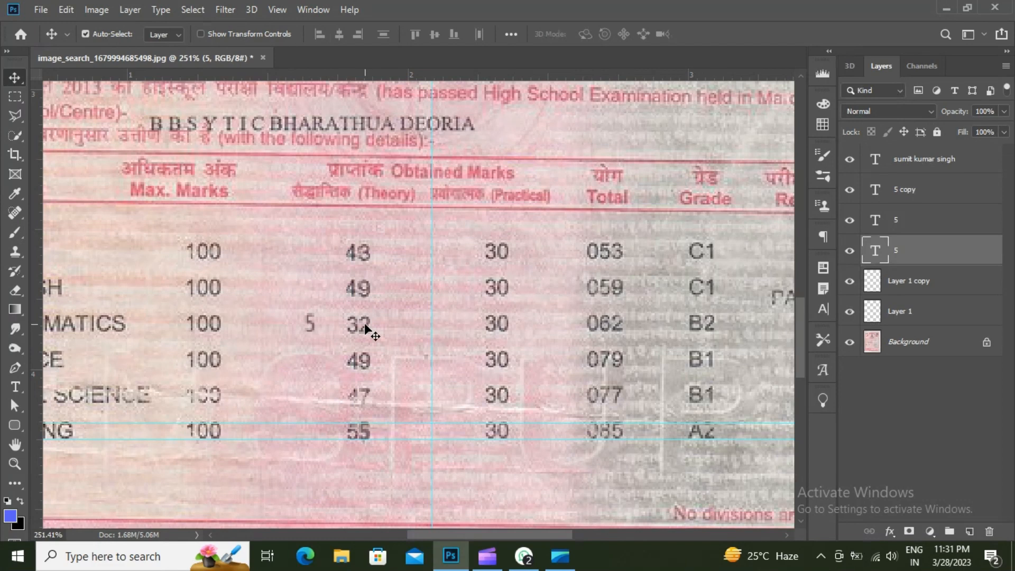
- Content-Aware Fill away the 3 of 32 on the Background, then slide the 5 beside the 2
{"action": "left_click", "coordinate": [15, 97]}
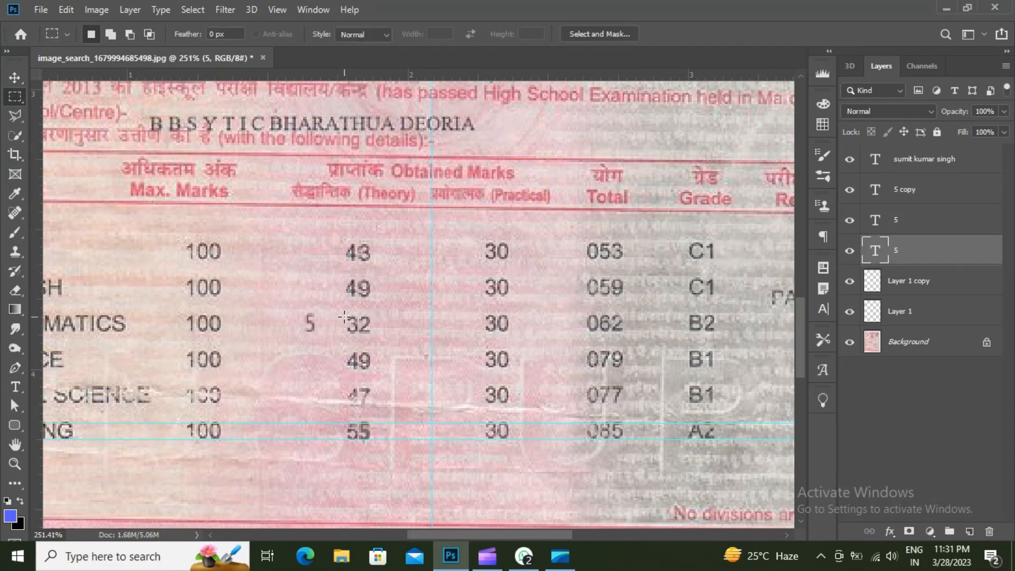
{"action": "left_click_drag", "start_coordinate": [345, 317], "coordinate": [360, 334]}
{"action": "right_click", "coordinate": [355, 326]}
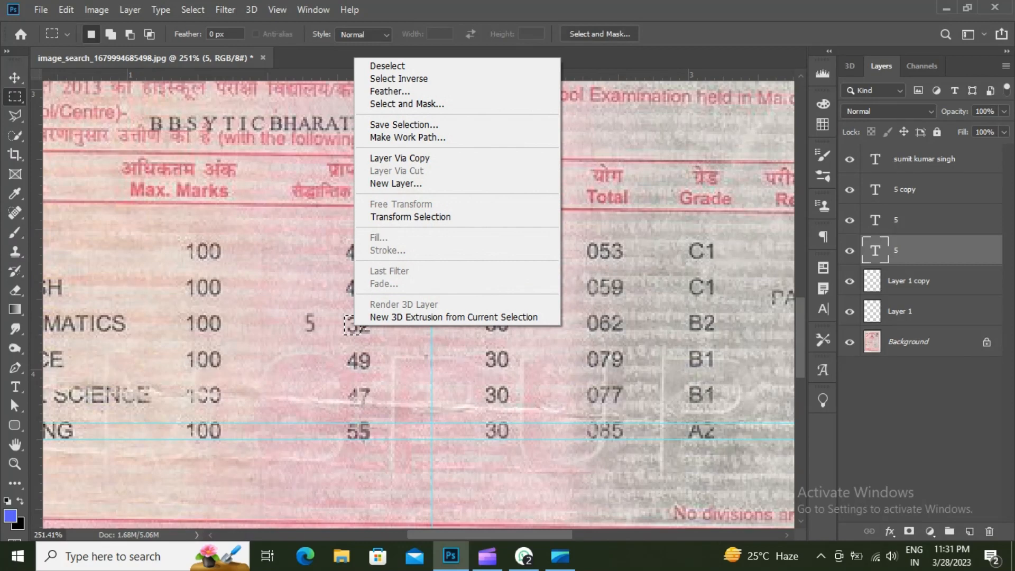
{"action": "left_click", "coordinate": [915, 282]}
{"action": "left_click", "coordinate": [934, 342]}
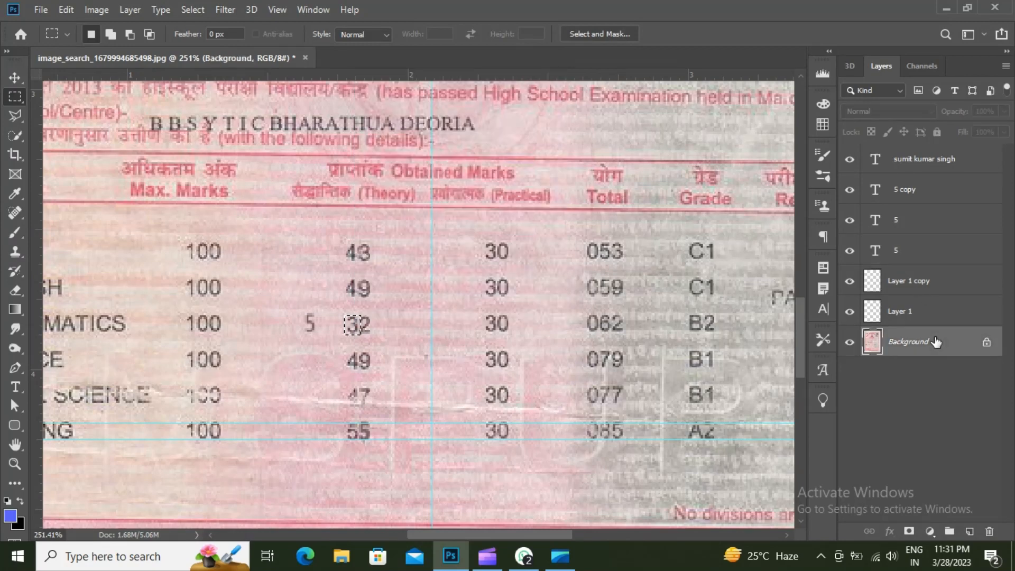
{"action": "right_click", "coordinate": [356, 325]}
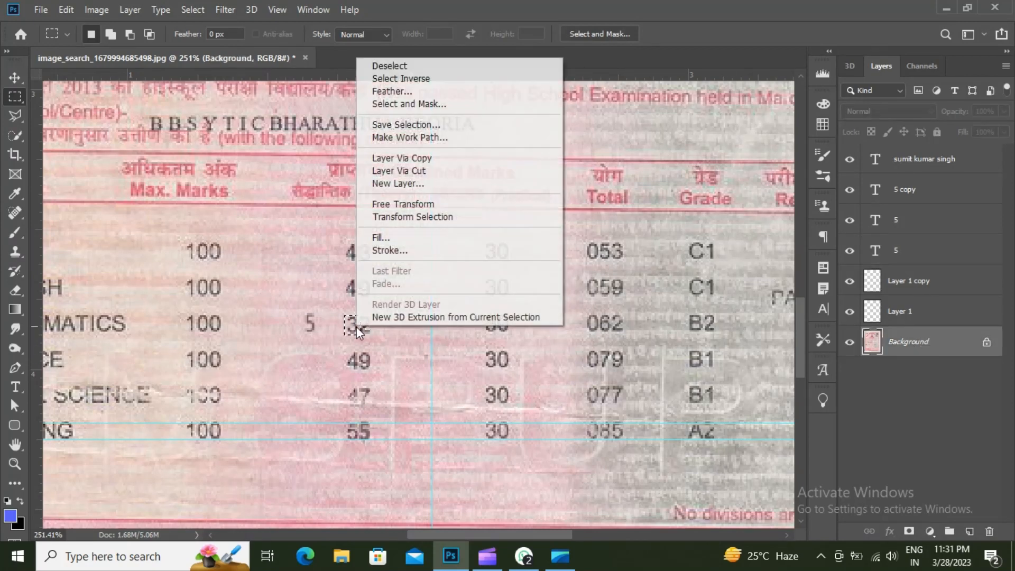
{"action": "left_click", "coordinate": [380, 238]}
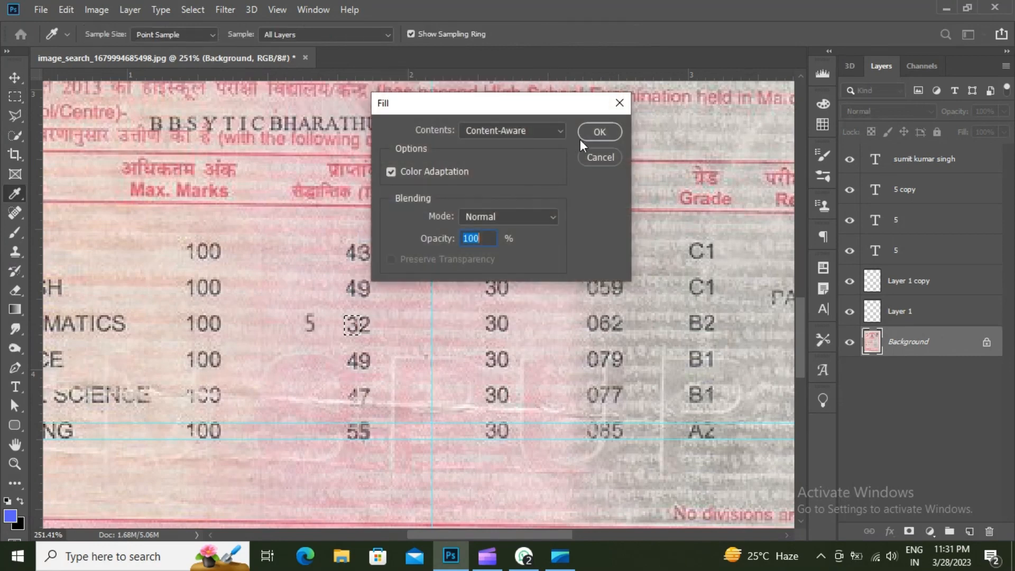
{"action": "left_click", "coordinate": [599, 133]}
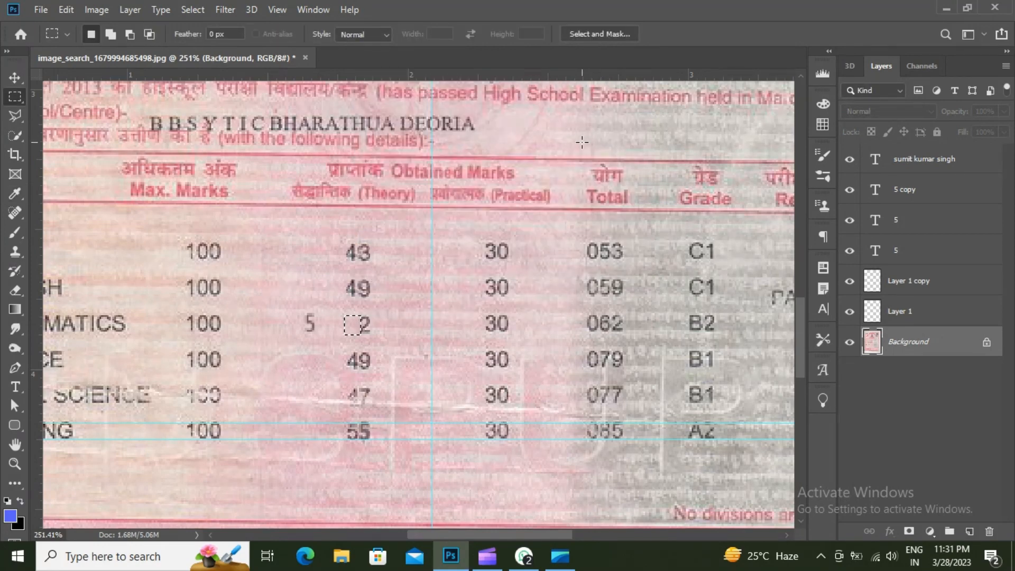
{"action": "key", "text": "ctrl+d"}
{"action": "key", "text": "v"}
{"action": "left_click_drag", "start_coordinate": [308, 324], "coordinate": [350, 326]}
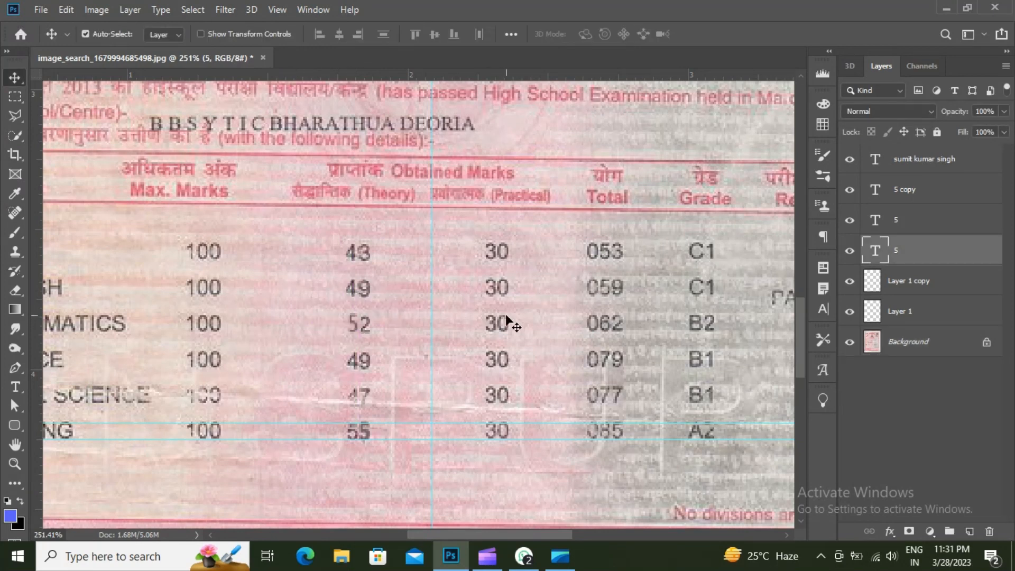
- Nudge the new 5 of 52 pixel by pixel until it lines up with the 2
{"action": "key", "text": "Down"}
{"action": "key", "text": "Down"}
{"action": "key", "text": "Up"}
{"action": "key", "text": "Down"}
{"action": "key", "text": "Up"}
- Zoom out and drag both horizontal guides off the marks table back onto the ruler
{"action": "scroll", "coordinate": [455, 373], "scroll_direction": "down", "scroll_amount": 1}
{"action": "scroll", "coordinate": [455, 373], "scroll_direction": "down", "scroll_amount": 1}
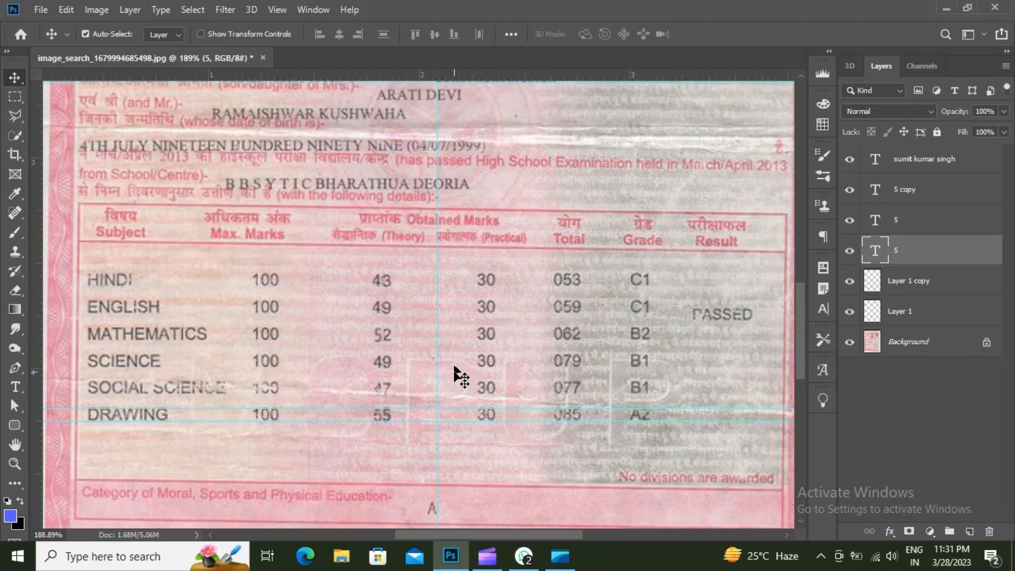
{"action": "left_click_drag", "start_coordinate": [456, 410], "coordinate": [482, 66]}
{"action": "left_click_drag", "start_coordinate": [460, 420], "coordinate": [480, 80]}
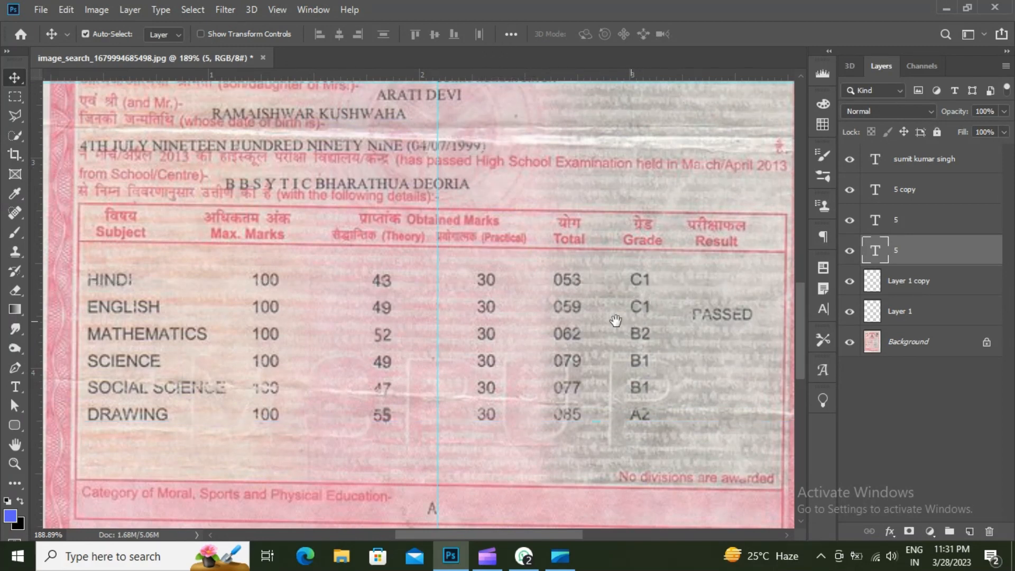
{"action": "left_click_drag", "start_coordinate": [616, 320], "coordinate": [566, 322]}
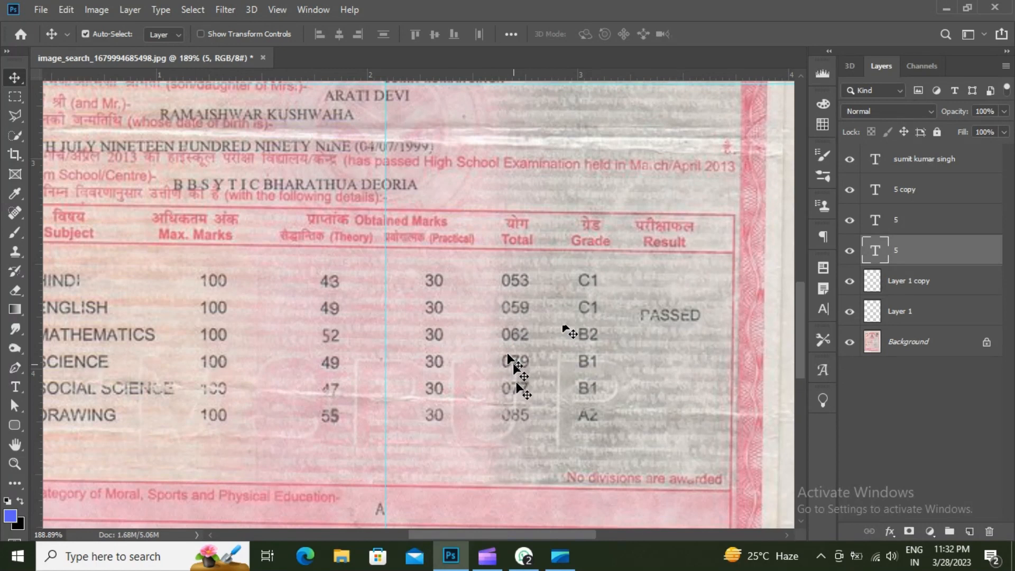
- Select the final 7 of 077 on the Background with a 1 px feather and copy it to Layer 2
{"action": "left_click", "coordinate": [849, 340]}
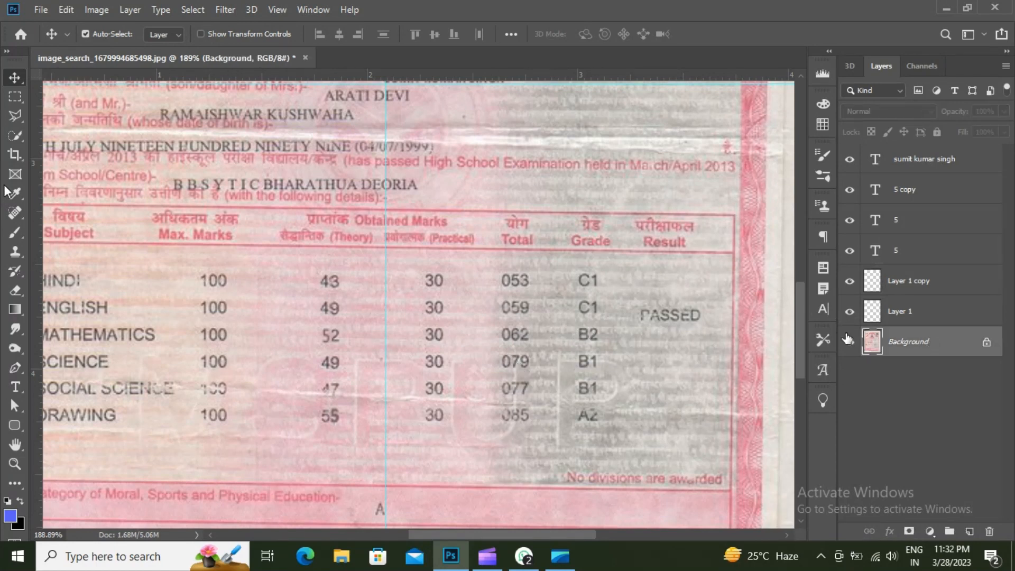
{"action": "left_click", "coordinate": [15, 96]}
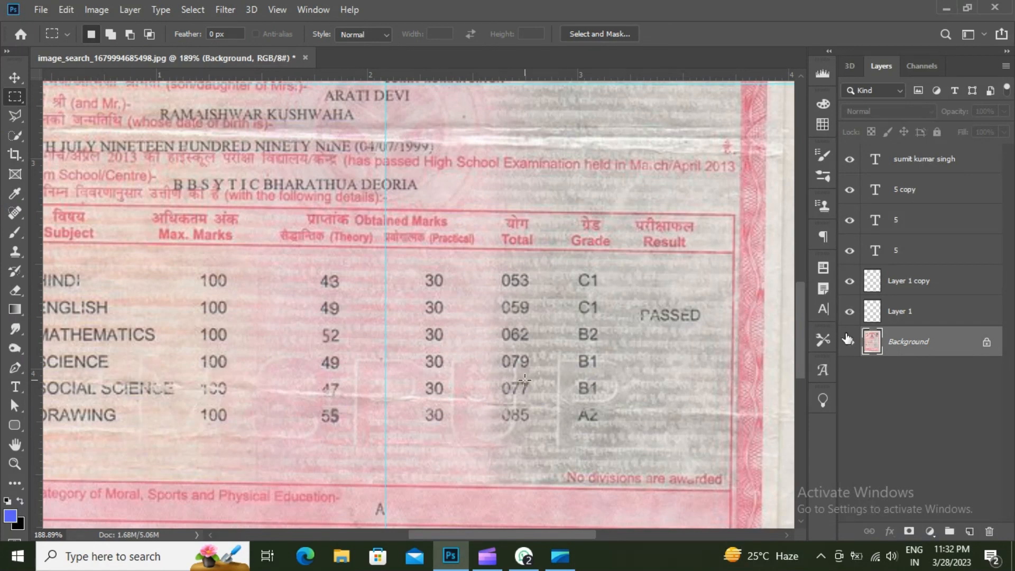
{"action": "left_click_drag", "start_coordinate": [520, 382], "coordinate": [525, 402]}
{"action": "scroll", "coordinate": [522, 390], "scroll_direction": "up", "scroll_amount": 1}
{"action": "right_click", "coordinate": [522, 390]}
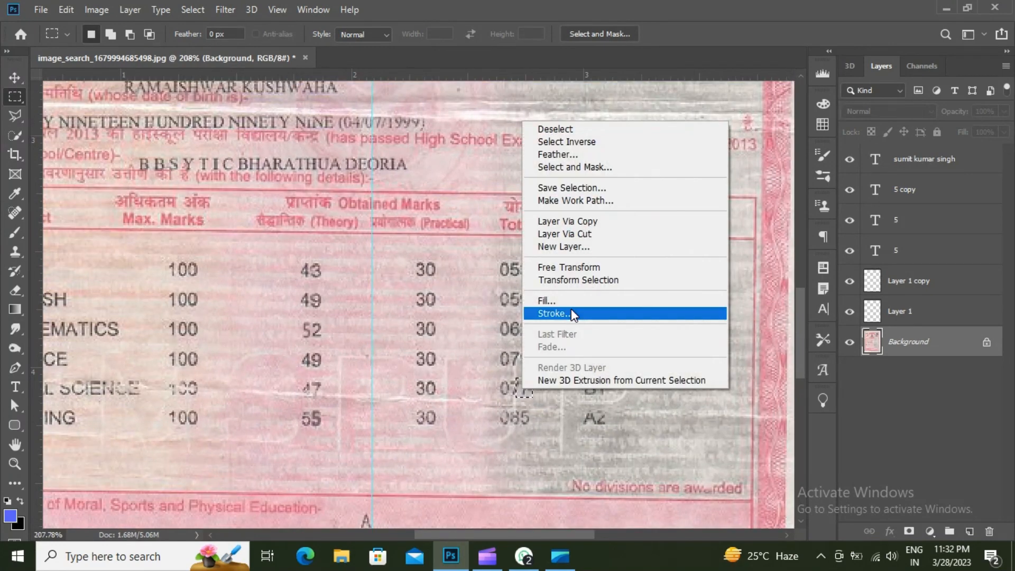
{"action": "left_click", "coordinate": [582, 160]}
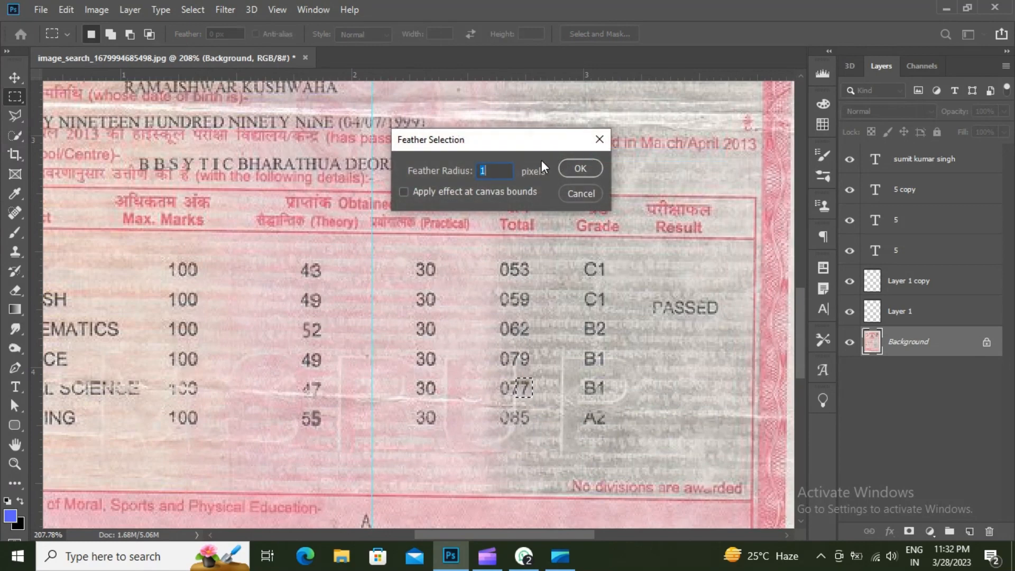
{"action": "left_click", "coordinate": [580, 168]}
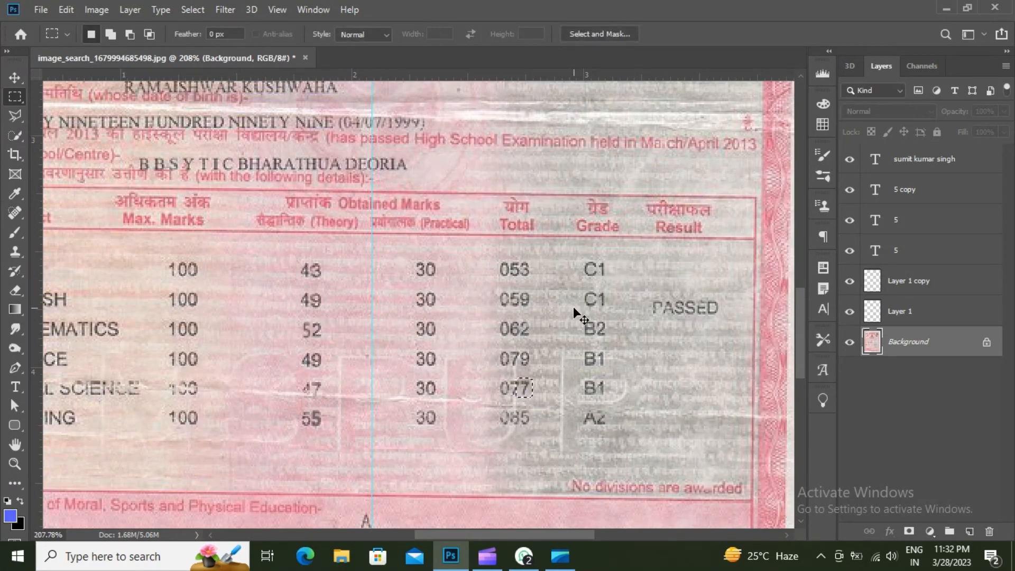
{"action": "key", "text": "ctrl+j"}
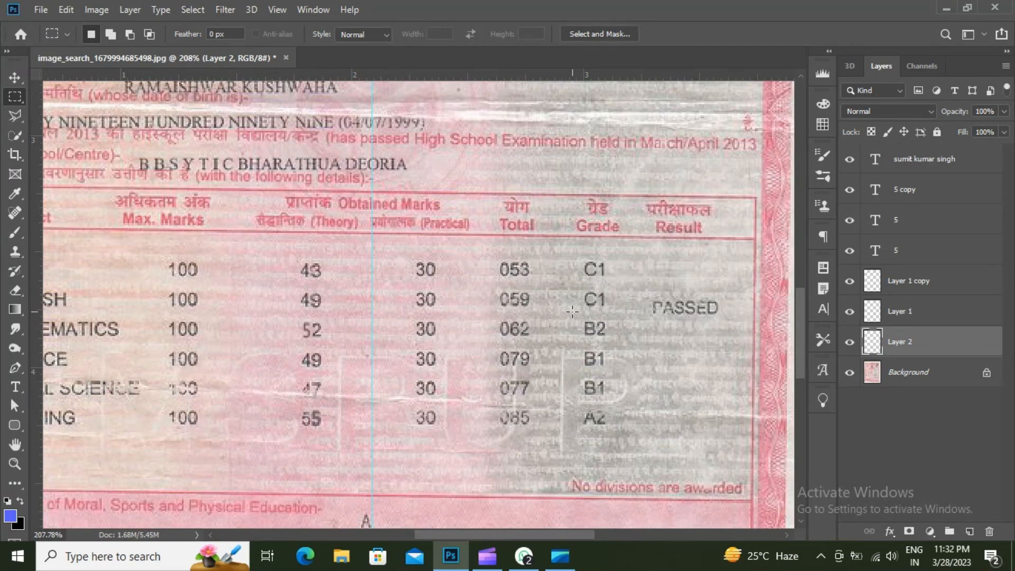
- Move the copied 7 over the 5 of 053 at its original size and commit the placement
{"action": "key", "text": "v"}
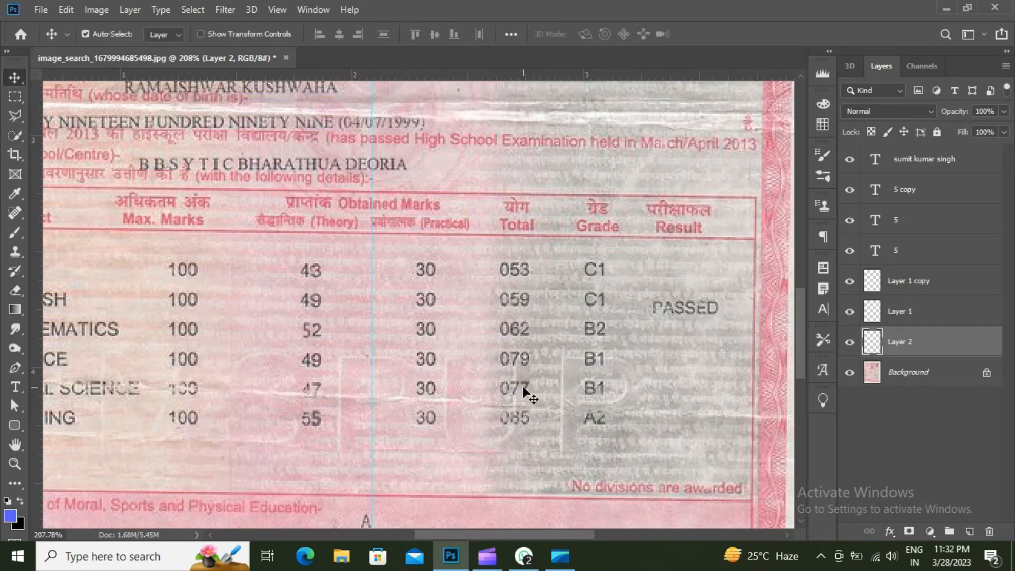
{"action": "left_click_drag", "start_coordinate": [523, 390], "coordinate": [518, 274]}
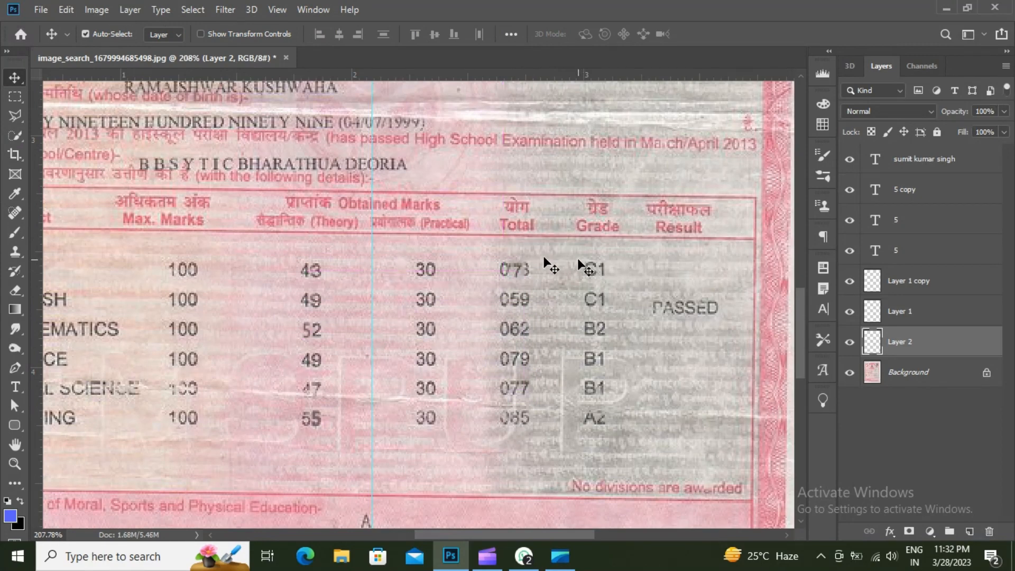
{"action": "key", "text": "ctrl+t"}
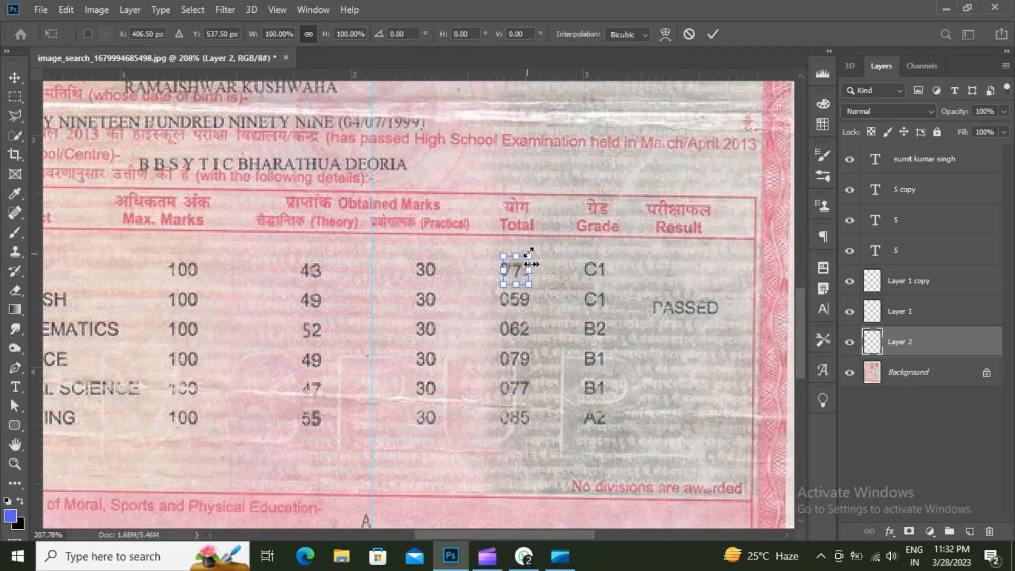
{"action": "left_click_drag", "start_coordinate": [529, 253], "coordinate": [526, 255]}
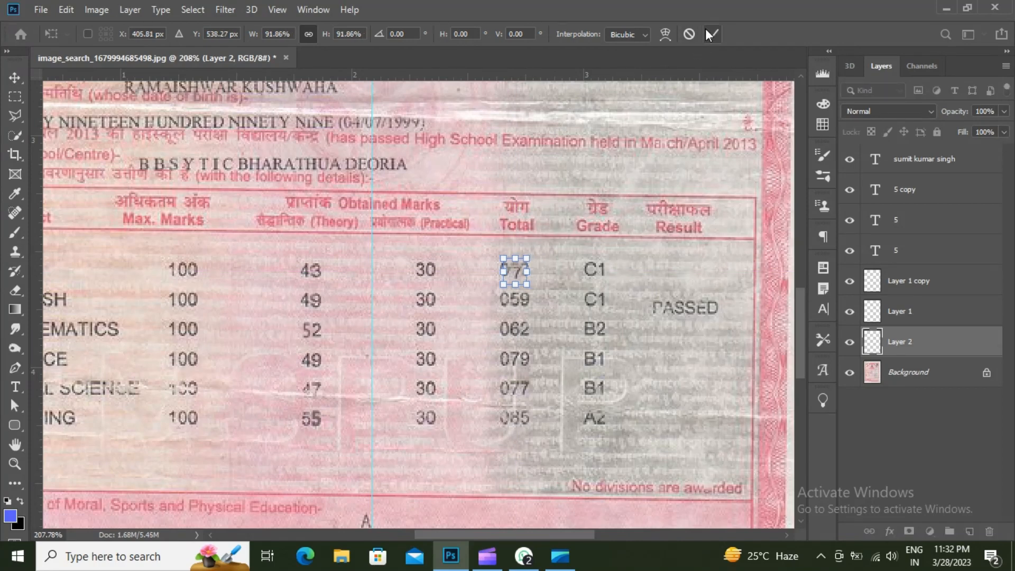
{"action": "key", "text": "ctrl+z"}
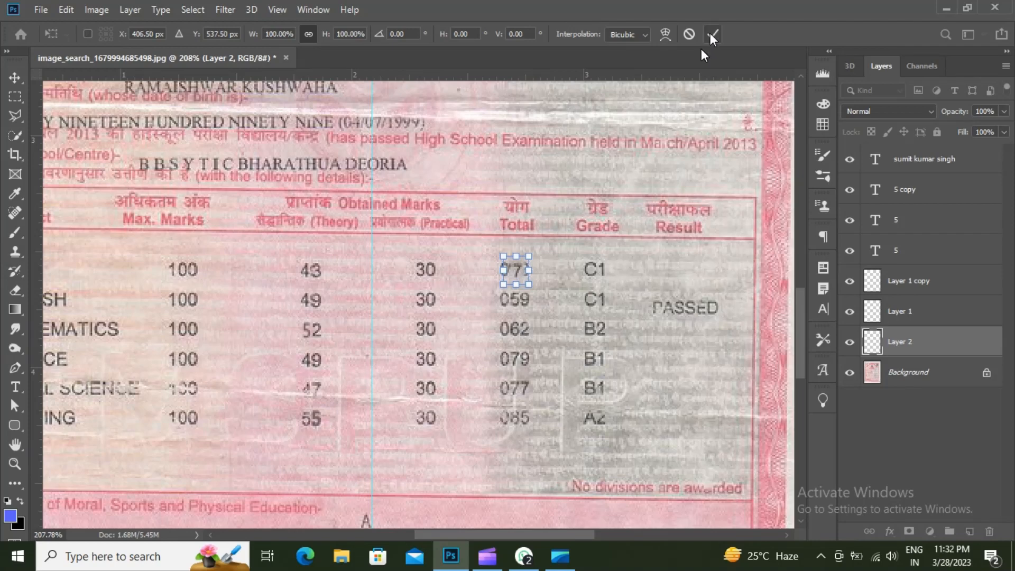
{"action": "left_click", "coordinate": [712, 35]}
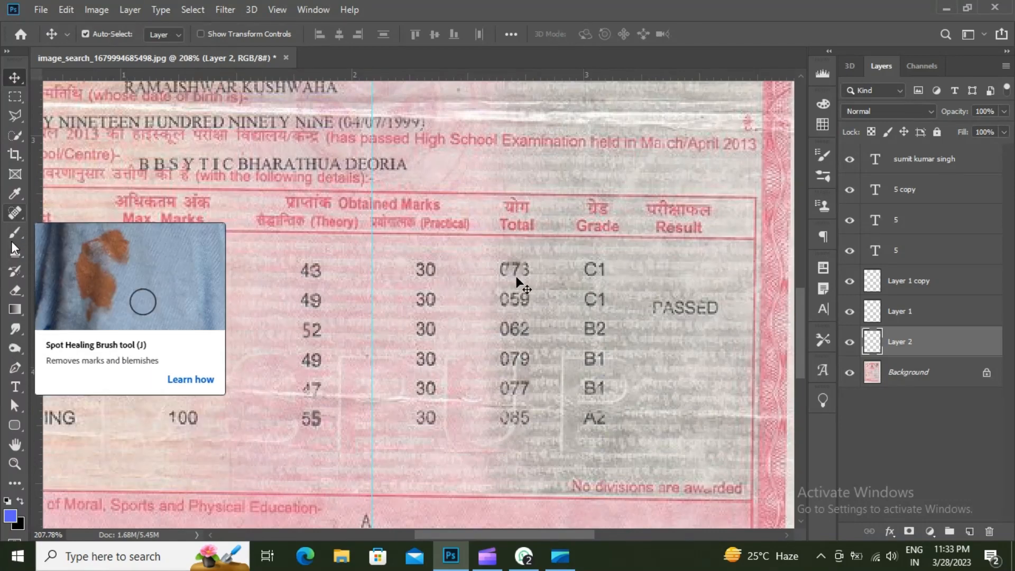
- With a smaller eraser, erase the patch edges around the 3 of 073
{"action": "left_click", "coordinate": [12, 289]}
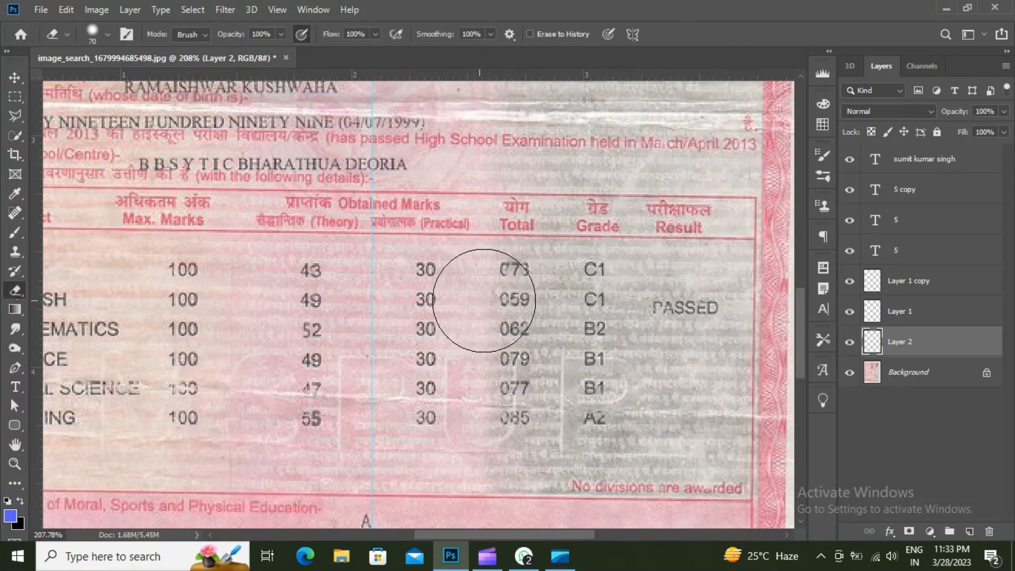
{"action": "key", "text": "bracketleft"}
{"action": "key", "text": "bracketleft"}
{"action": "key", "text": "bracketleft"}
{"action": "key", "text": "bracketleft"}
{"action": "key", "text": "bracketleft"}
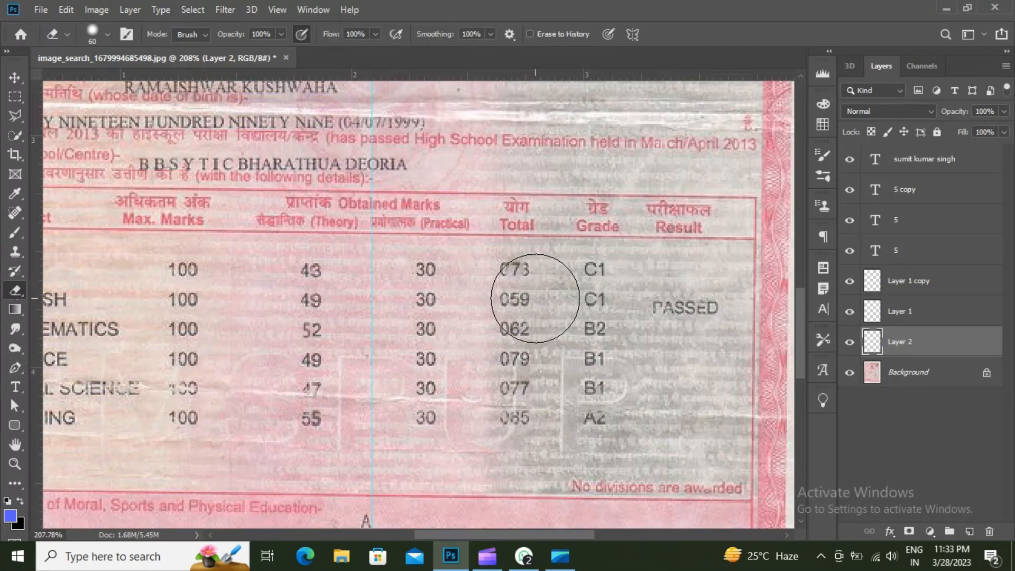
{"action": "key", "text": "bracketleft"}
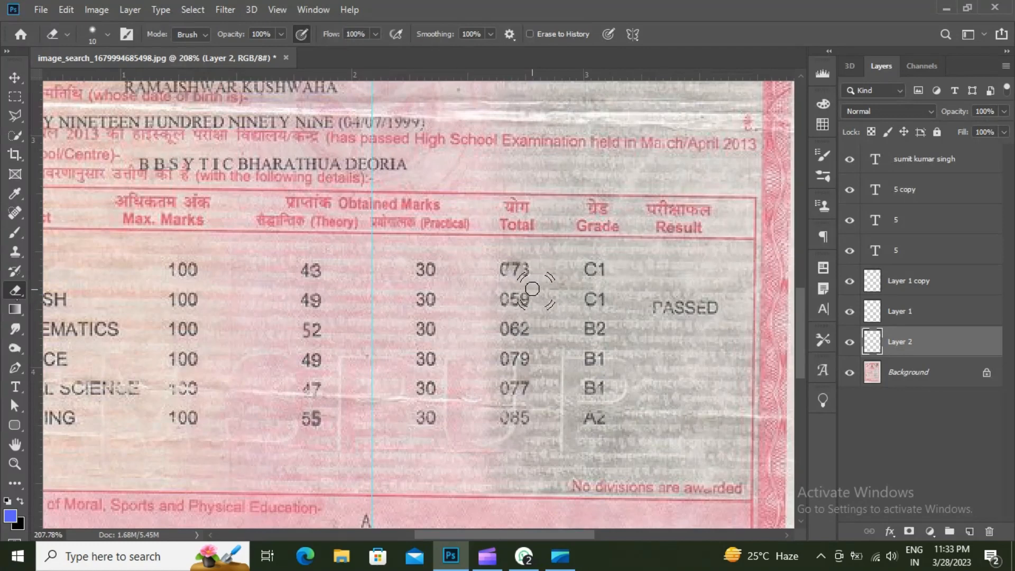
{"action": "scroll", "coordinate": [535, 290], "scroll_direction": "up", "scroll_amount": 5}
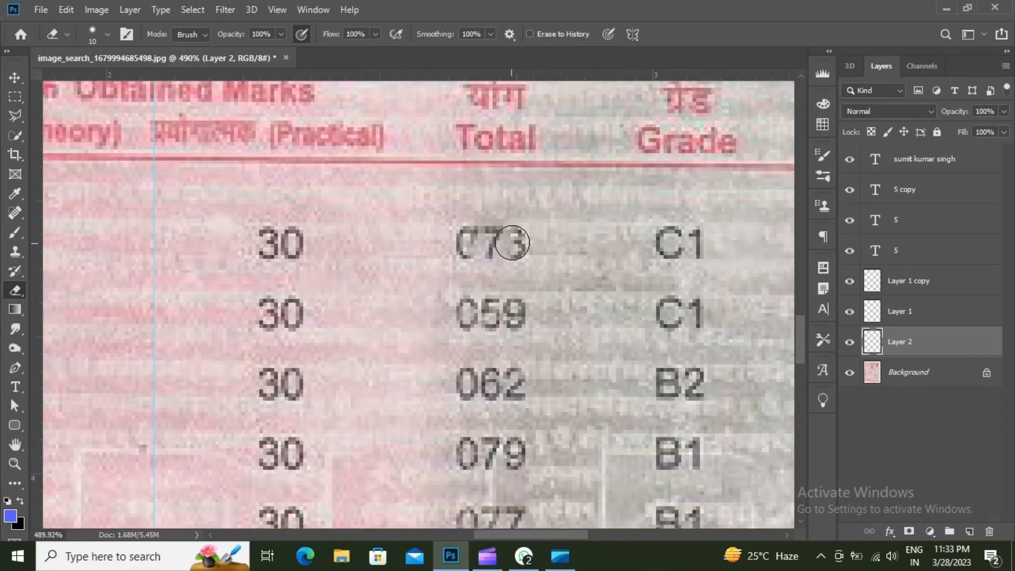
{"action": "key", "text": "bracketleft"}
{"action": "key", "text": "bracketleft"}
{"action": "left_click_drag", "start_coordinate": [514, 242], "coordinate": [508, 264]}
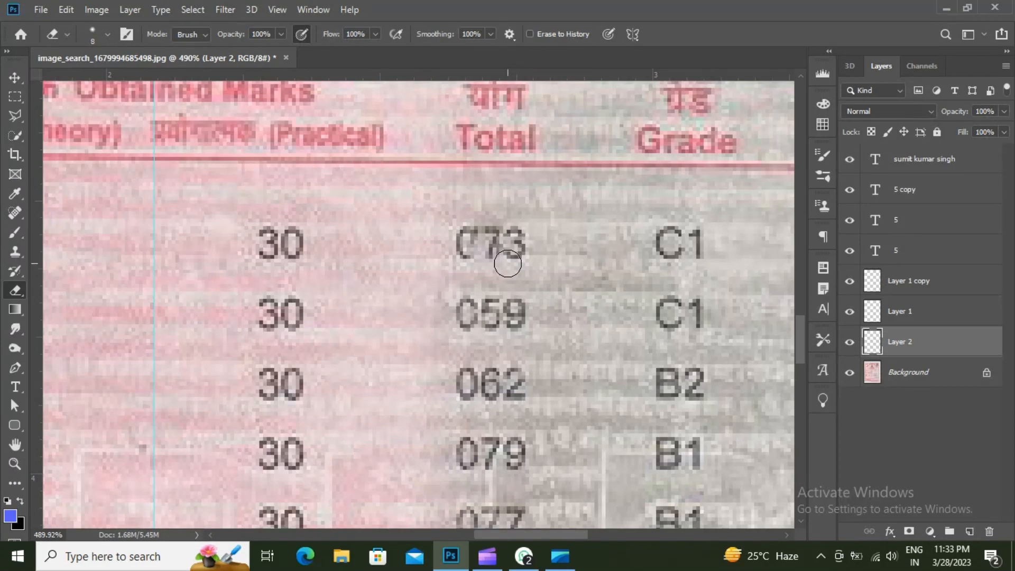
- Erase the grey smudge between the 0 and 7 with a finer brush, then hide Layer 2
{"action": "key", "text": "bracketleft"}
{"action": "key", "text": "bracketleft"}
{"action": "key", "text": "bracketleft"}
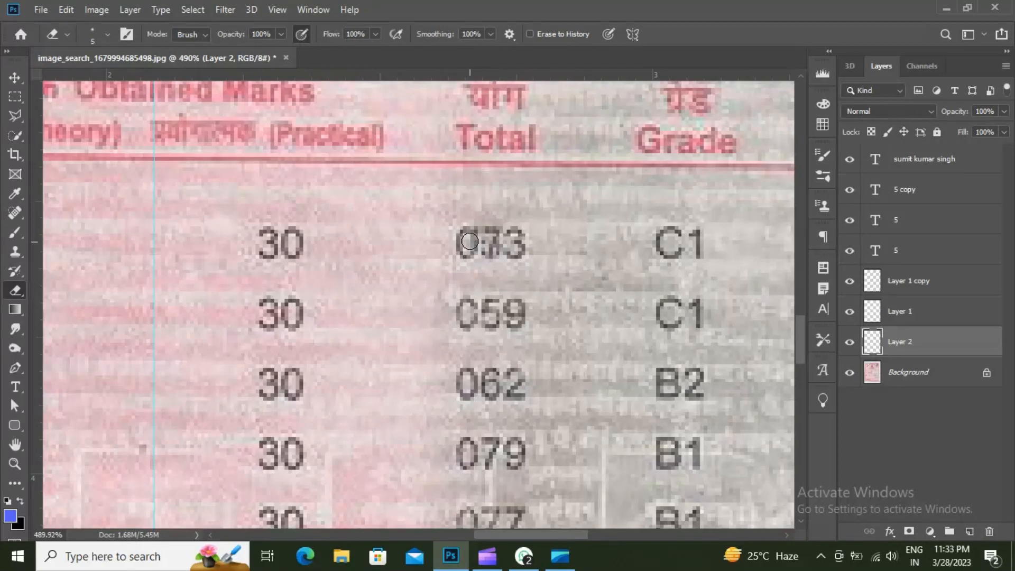
{"action": "left_click_drag", "start_coordinate": [473, 224], "coordinate": [487, 220]}
{"action": "key", "text": "bracketleft"}
{"action": "key", "text": "bracketleft"}
{"action": "scroll", "coordinate": [514, 251], "scroll_direction": "down", "scroll_amount": 5}
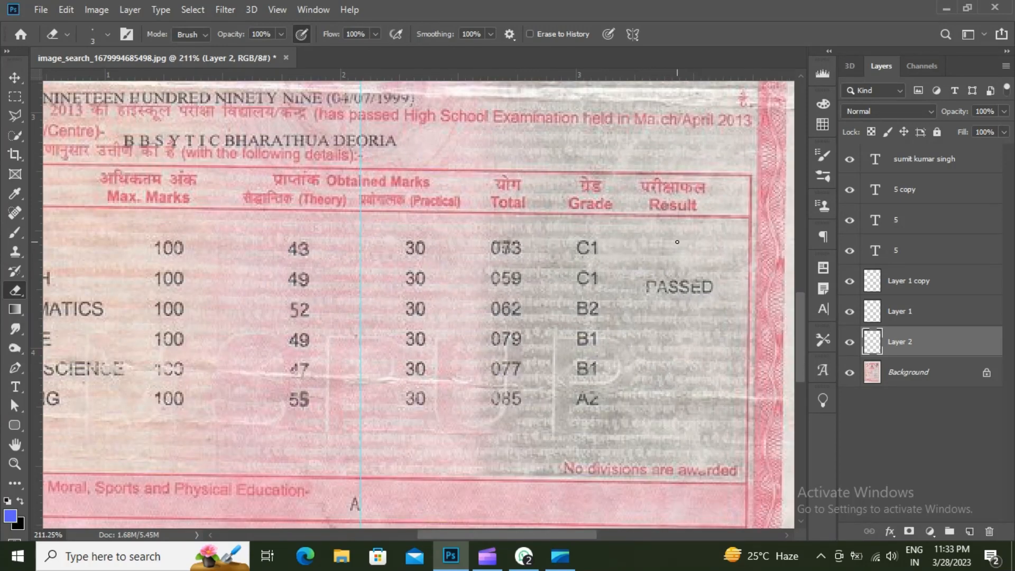
{"action": "scroll", "coordinate": [677, 241], "scroll_direction": "down", "scroll_amount": 1}
{"action": "left_click", "coordinate": [850, 342]}
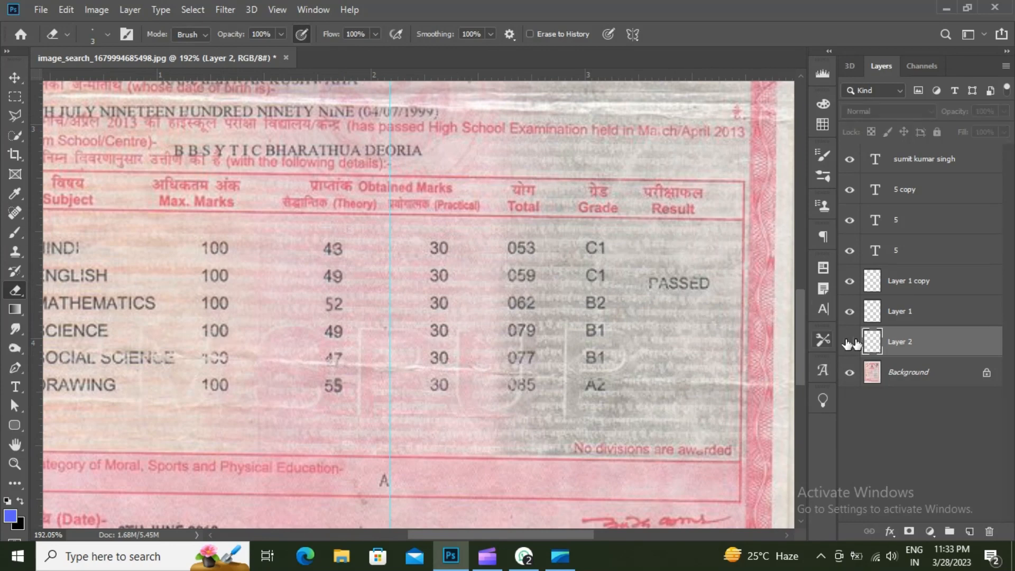
- Remove the original 5 of 053 from the Background with a Content-Aware fill
{"action": "scroll", "coordinate": [528, 267], "scroll_direction": "up", "scroll_amount": 3}
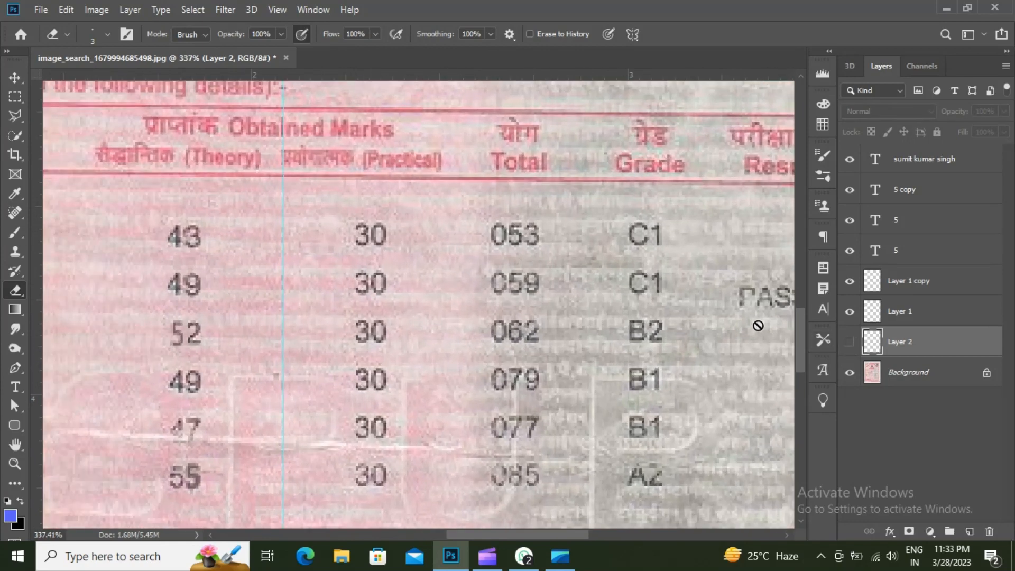
{"action": "left_click", "coordinate": [910, 370]}
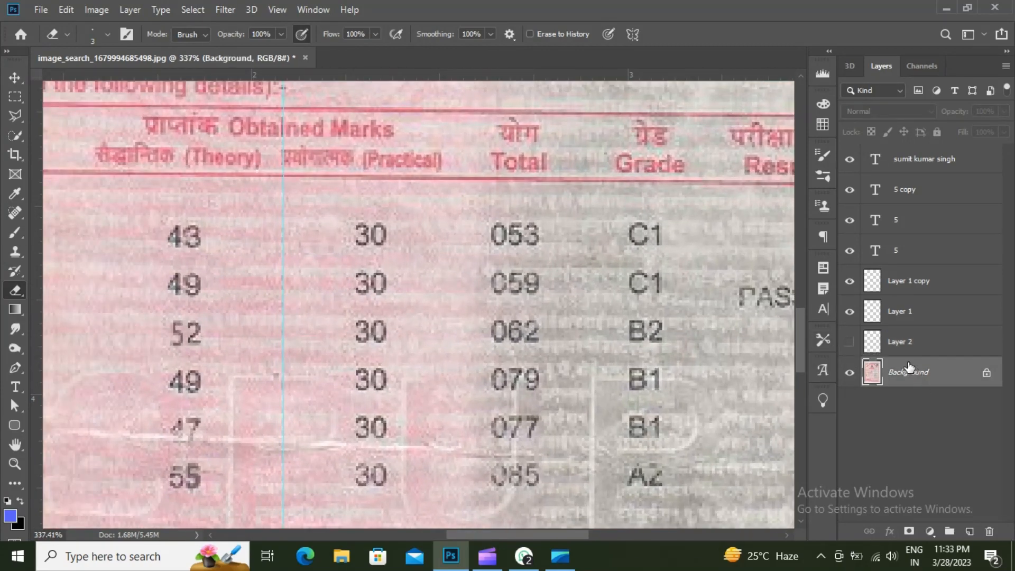
{"action": "left_click", "coordinate": [15, 96]}
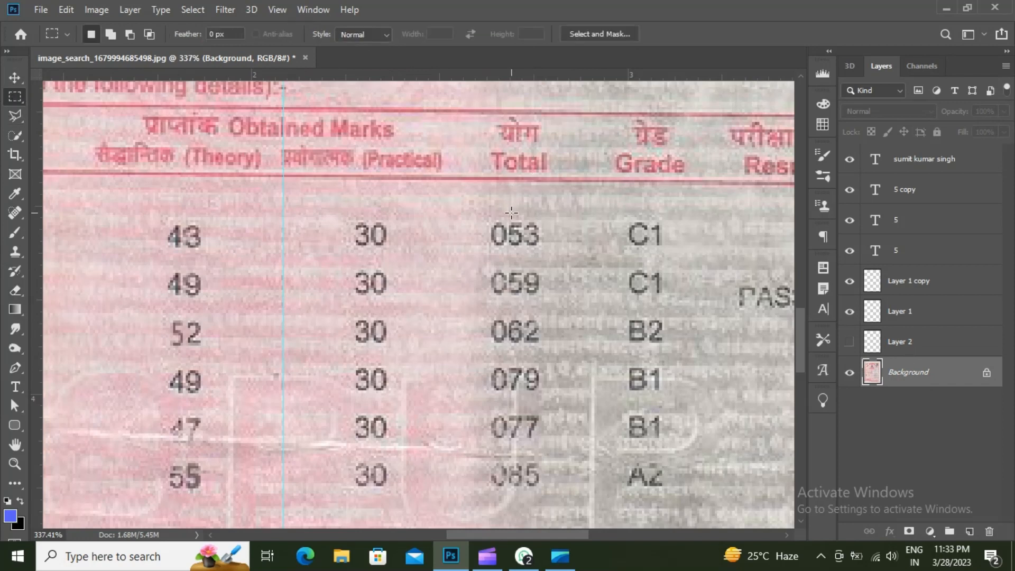
{"action": "left_click_drag", "start_coordinate": [509, 217], "coordinate": [524, 246]}
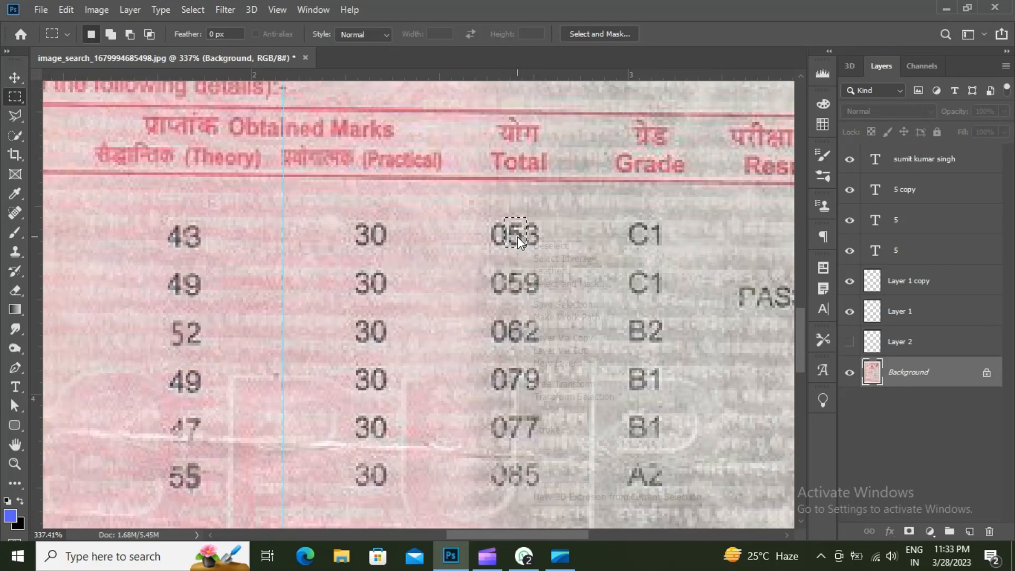
{"action": "right_click", "coordinate": [518, 237]}
{"action": "left_click", "coordinate": [550, 418]}
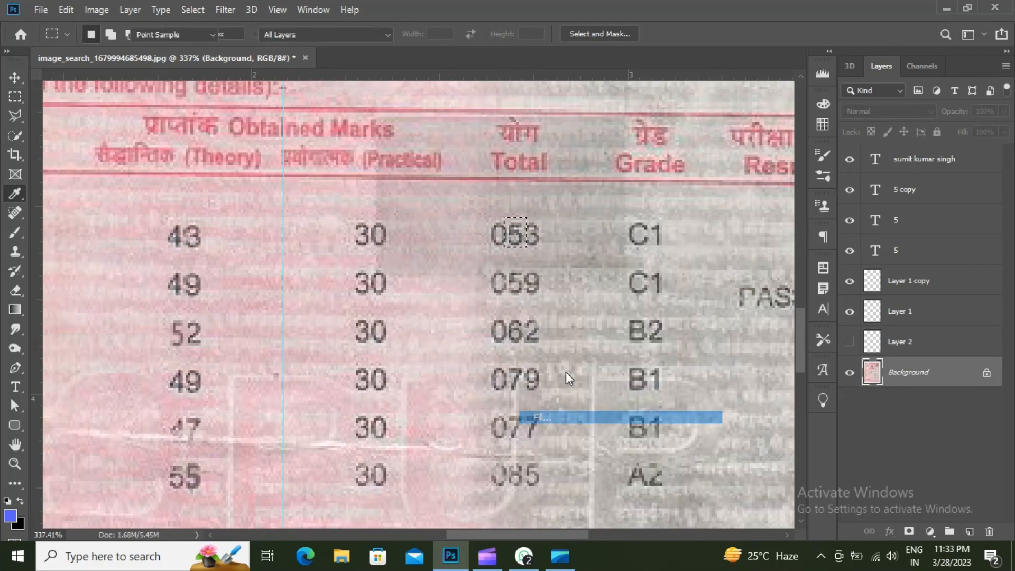
{"action": "left_click", "coordinate": [600, 129]}
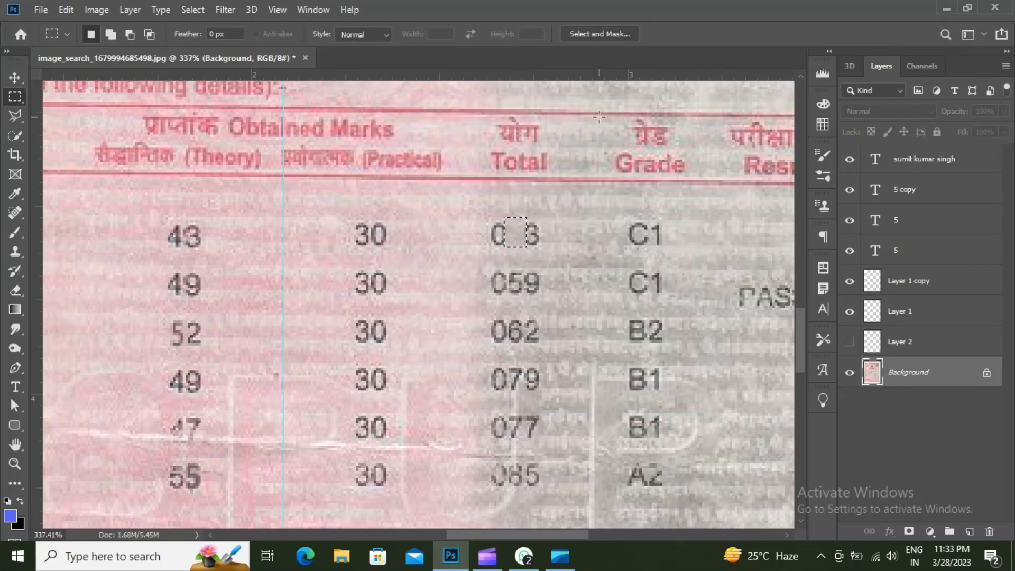
{"action": "key", "text": "ctrl+d"}
- Show Layer 2 again and make it the active layer with the Move tool
{"action": "left_click", "coordinate": [851, 343]}
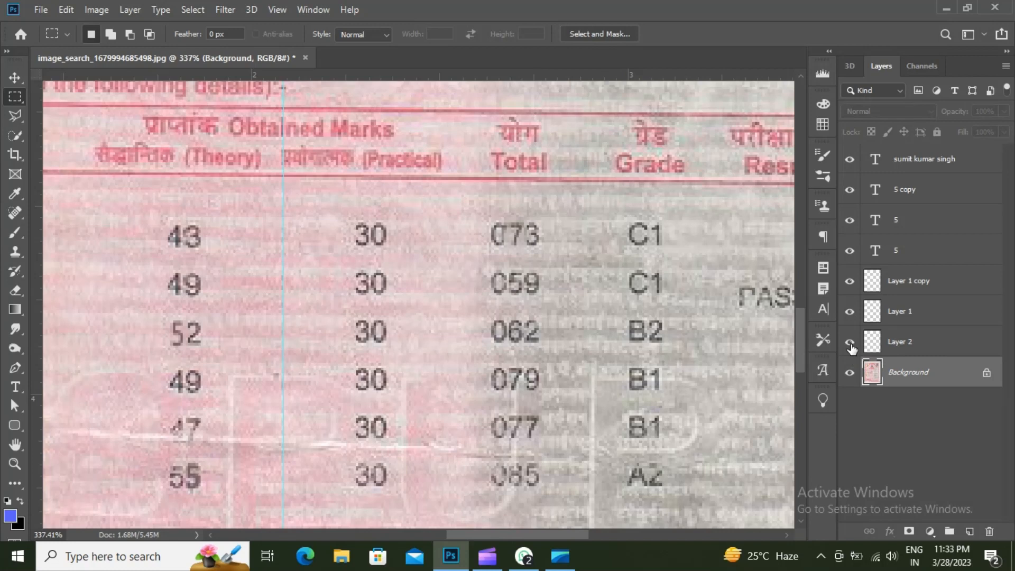
{"action": "key", "text": "v"}
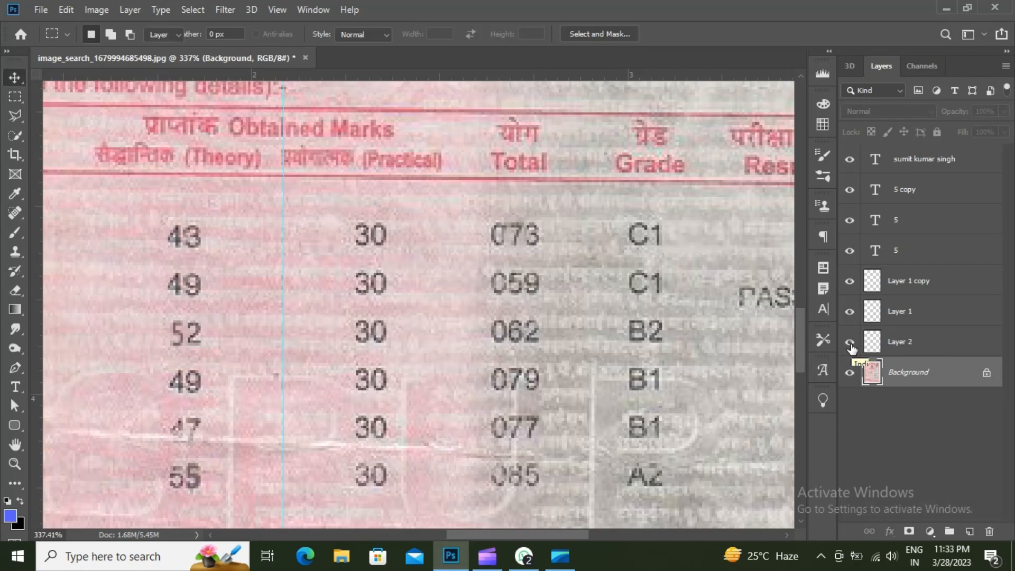
{"action": "left_click", "coordinate": [906, 345]}
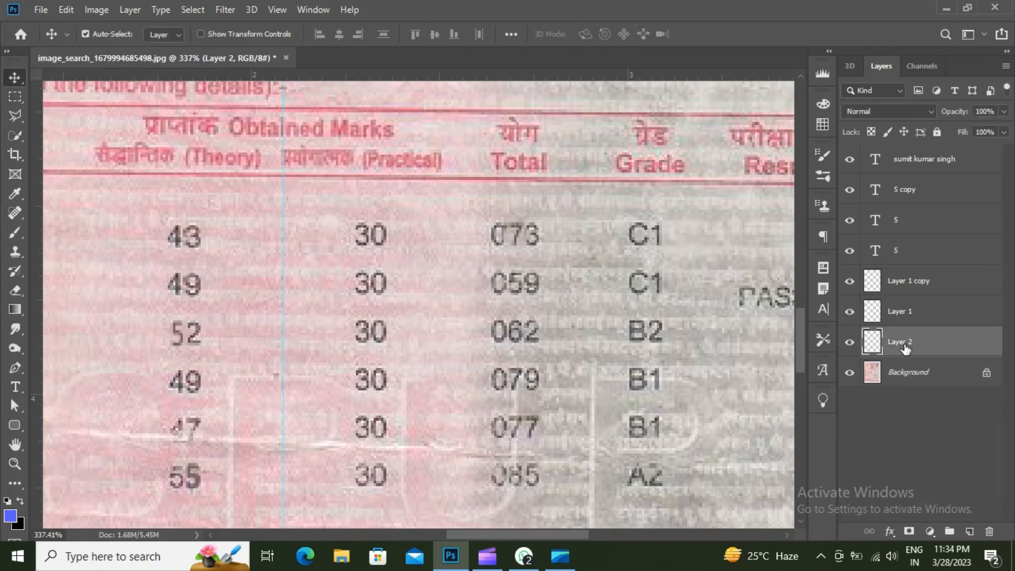
- Select the 079 total on the Background, feather it 1 px, and copy it to Layer 3
{"action": "scroll", "coordinate": [628, 328], "scroll_direction": "down", "scroll_amount": 1}
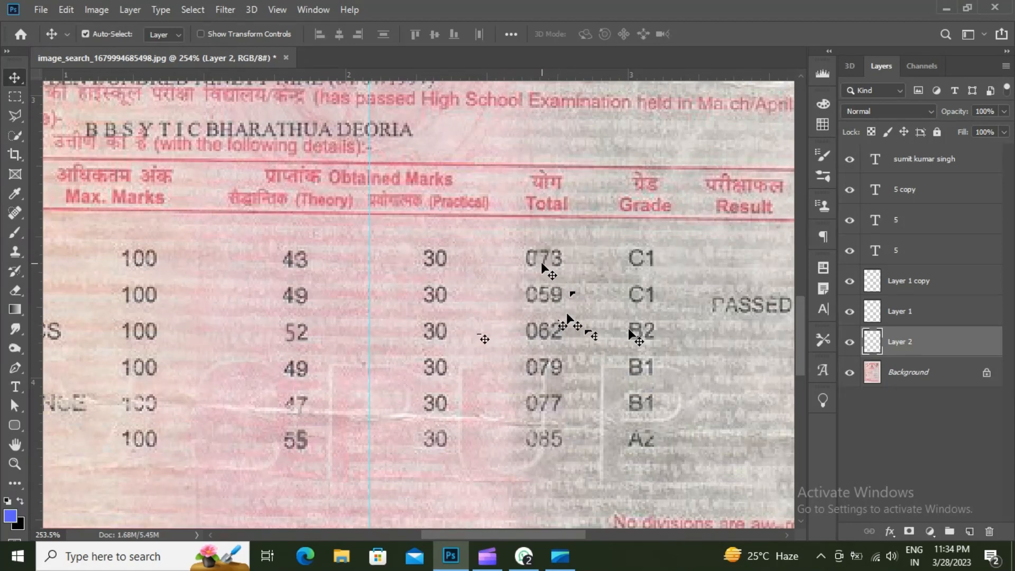
{"action": "scroll", "coordinate": [543, 401], "scroll_direction": "up", "scroll_amount": 3}
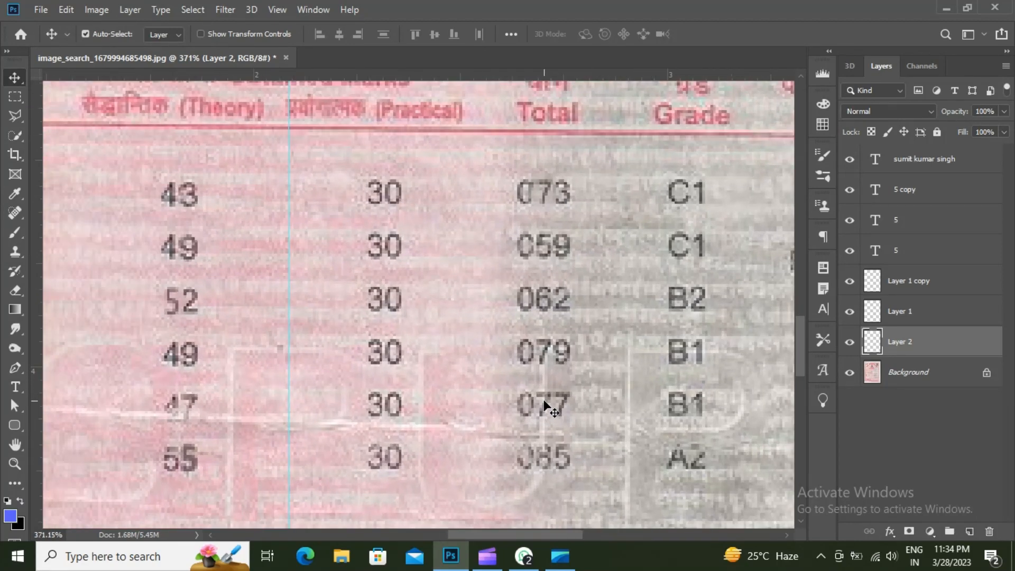
{"action": "left_click", "coordinate": [15, 96]}
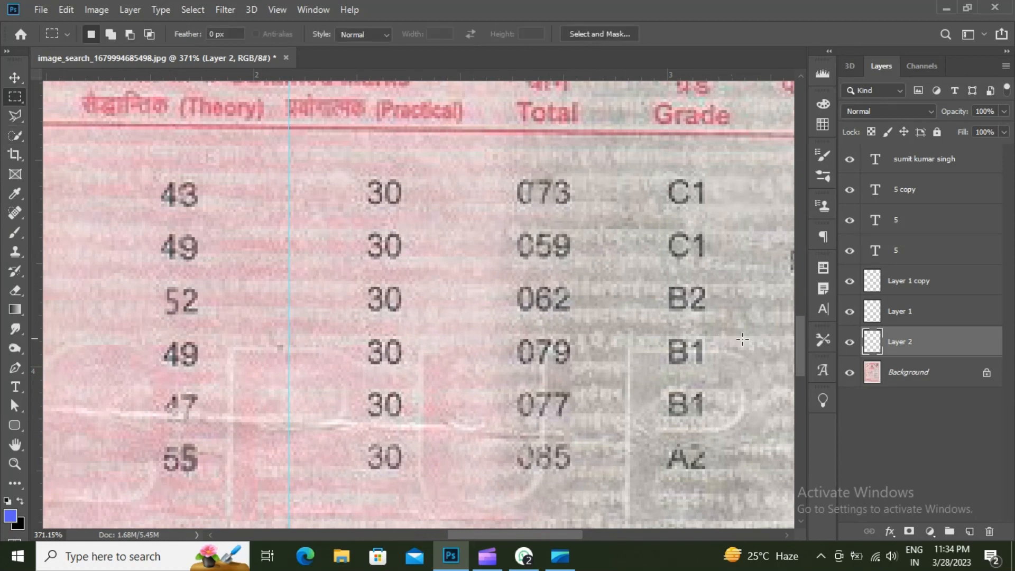
{"action": "left_click", "coordinate": [926, 370]}
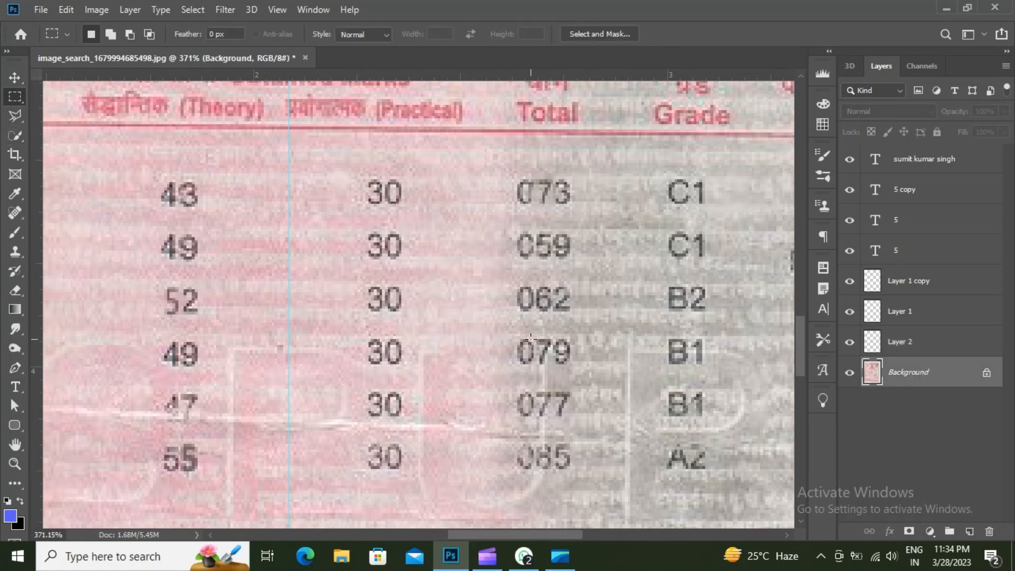
{"action": "left_click_drag", "start_coordinate": [534, 334], "coordinate": [550, 366]}
{"action": "right_click", "coordinate": [543, 357]}
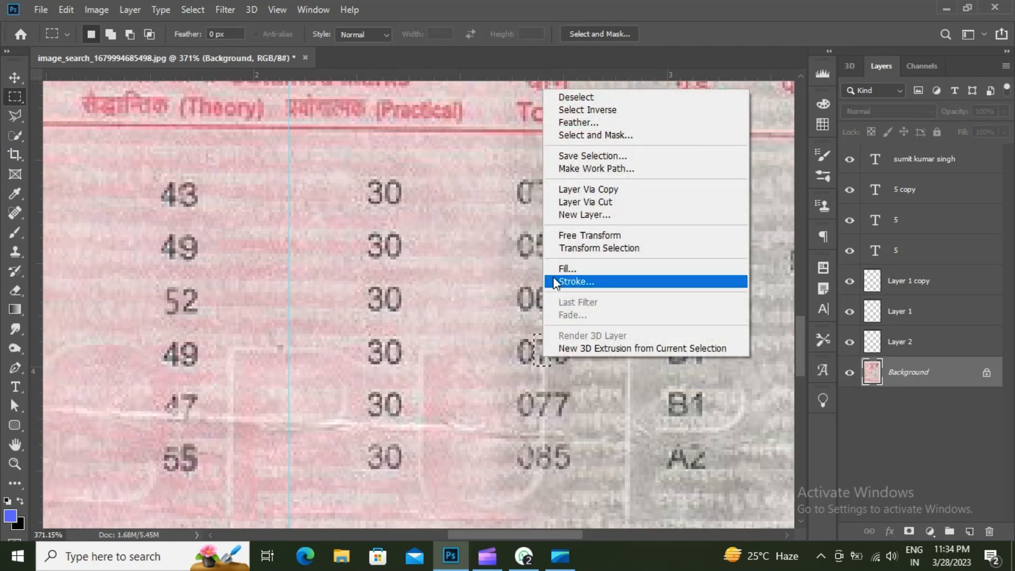
{"action": "left_click", "coordinate": [576, 123]}
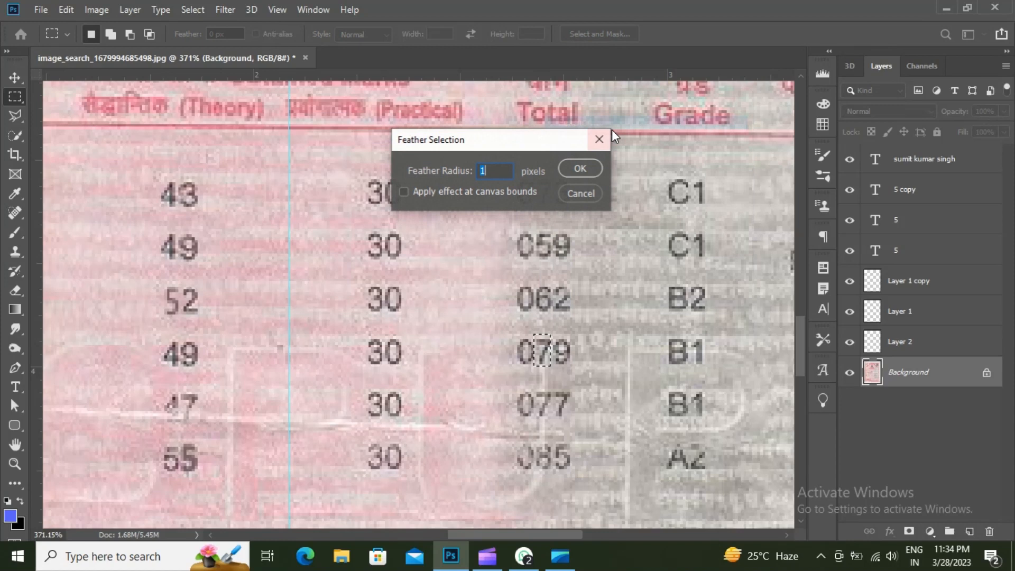
{"action": "left_click", "coordinate": [593, 171]}
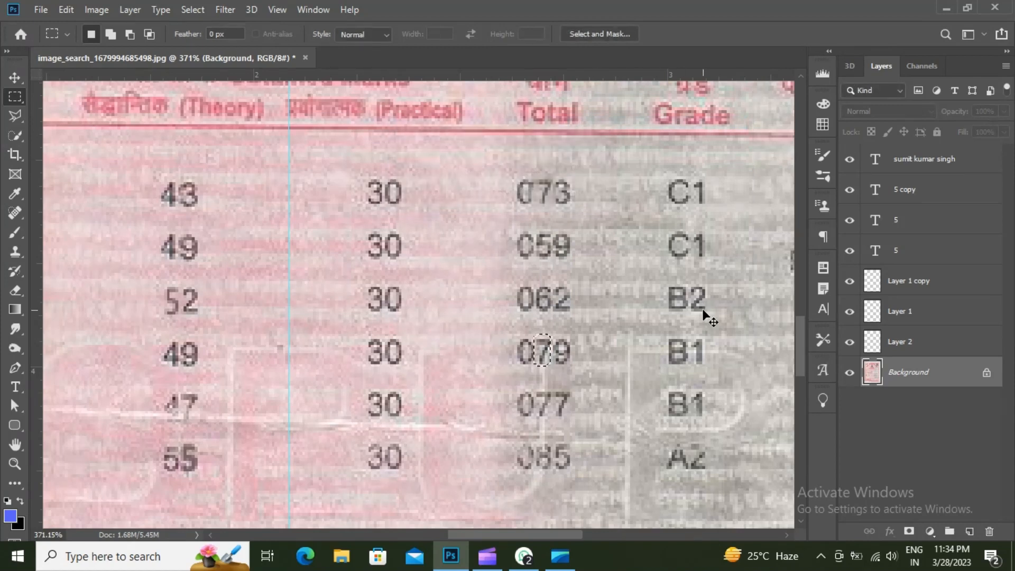
{"action": "key", "text": "ctrl+j"}
- Drag the copied 79 over the 59 of the 059 total and zoom to check the result
{"action": "key", "text": "v"}
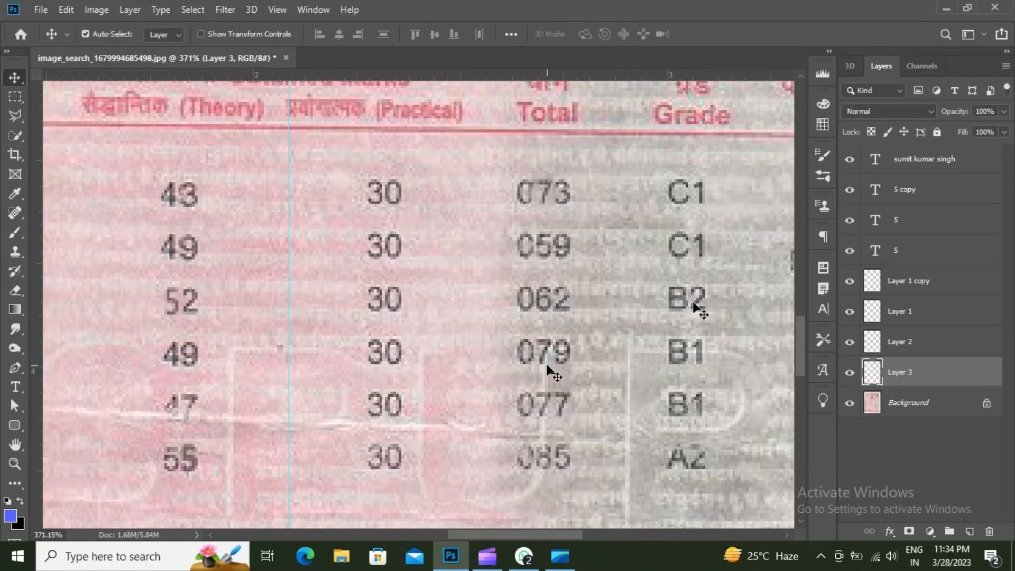
{"action": "left_click_drag", "start_coordinate": [545, 363], "coordinate": [547, 256]}
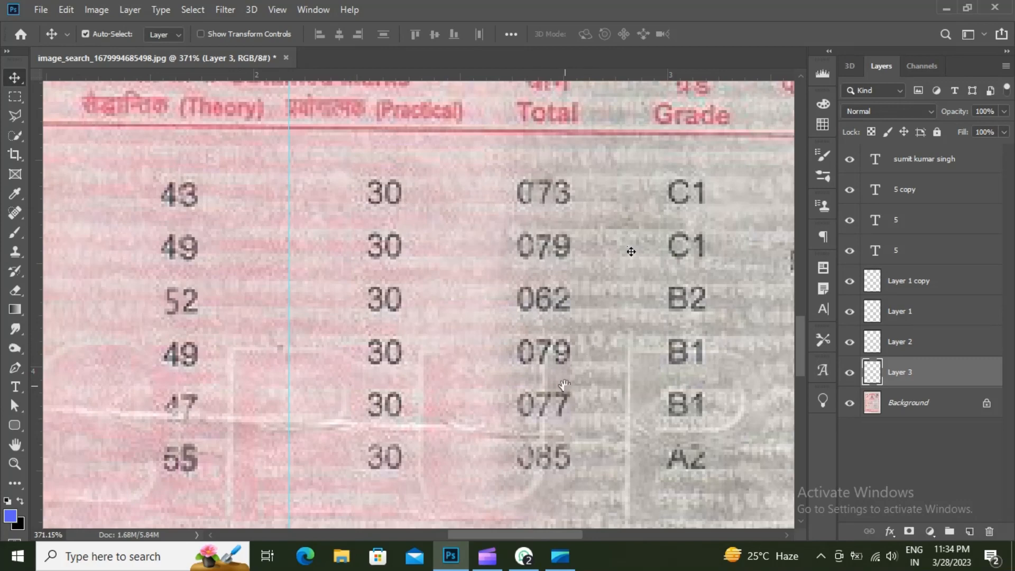
{"action": "scroll", "coordinate": [565, 385], "scroll_direction": "down", "scroll_amount": 2}
{"action": "scroll", "coordinate": [500, 407], "scroll_direction": "down", "scroll_amount": 1}
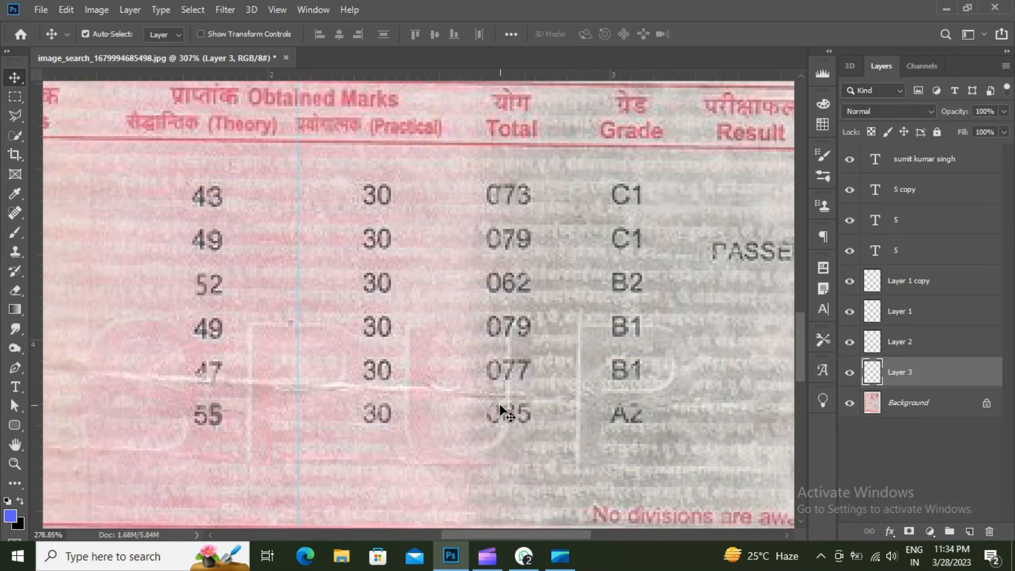
{"action": "scroll", "coordinate": [499, 404], "scroll_direction": "down", "scroll_amount": 1}
{"action": "scroll", "coordinate": [539, 399], "scroll_direction": "up", "scroll_amount": 3}
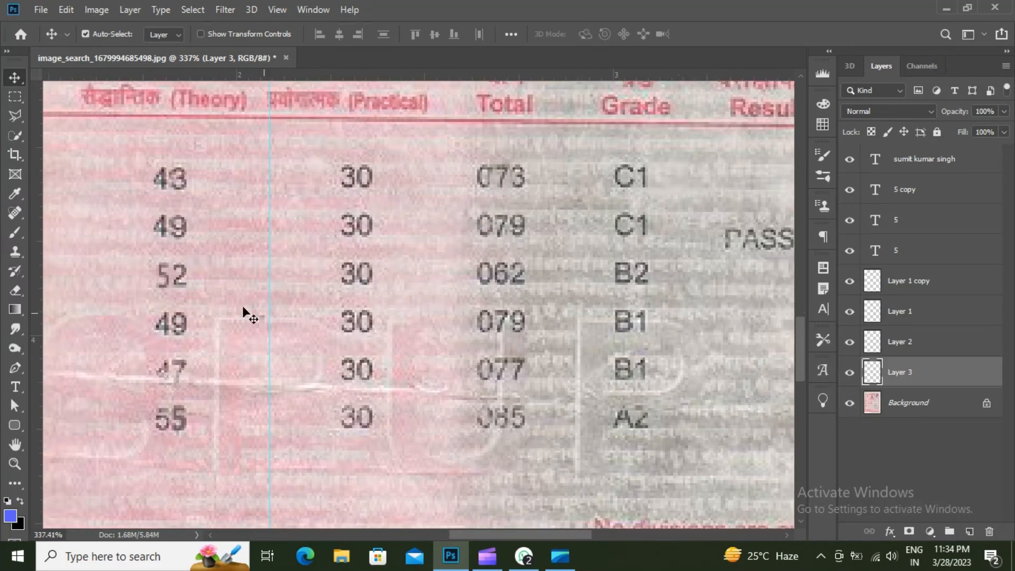
- Select the 8 of the 085 total and copy it from the Background onto a new layer
{"action": "left_click", "coordinate": [16, 97]}
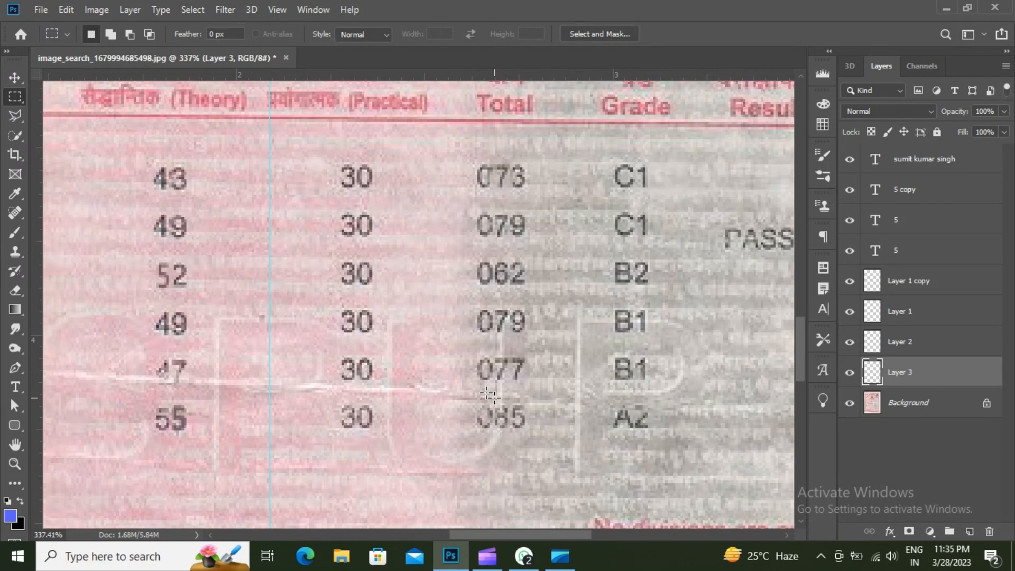
{"action": "left_click_drag", "start_coordinate": [495, 406], "coordinate": [508, 430]}
{"action": "key", "text": "ctrl+j"}
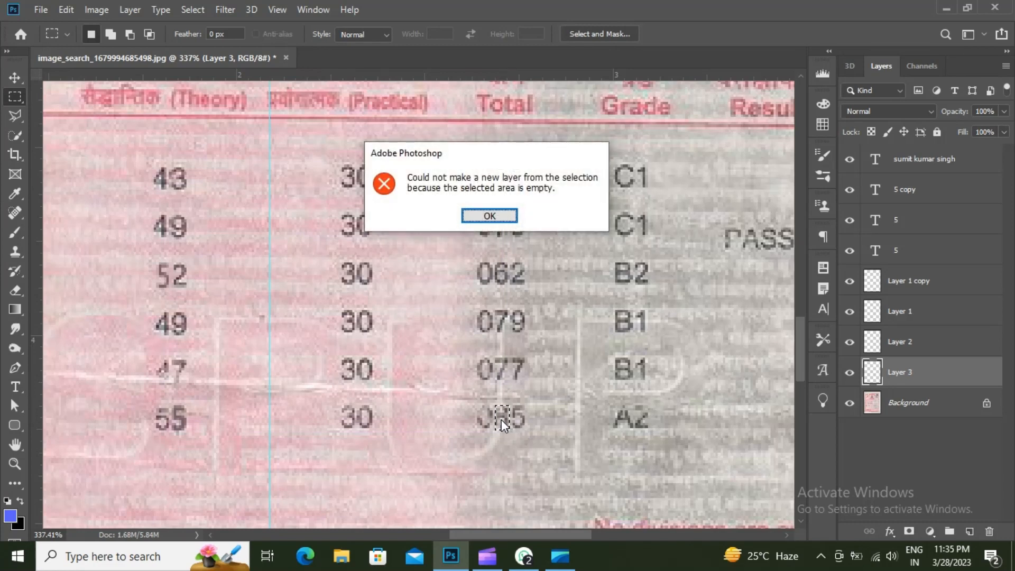
{"action": "left_click", "coordinate": [490, 216]}
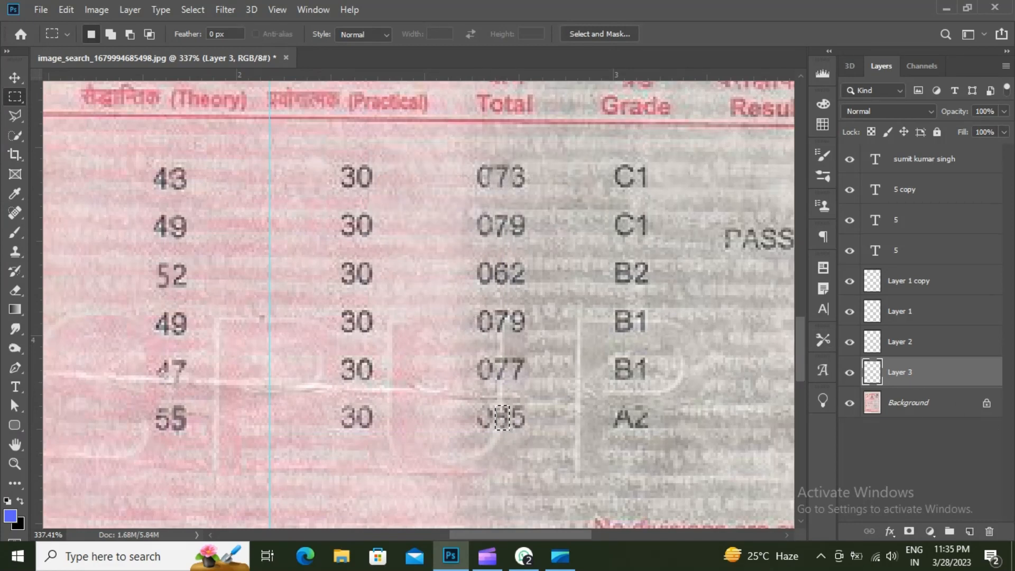
{"action": "left_click", "coordinate": [886, 410]}
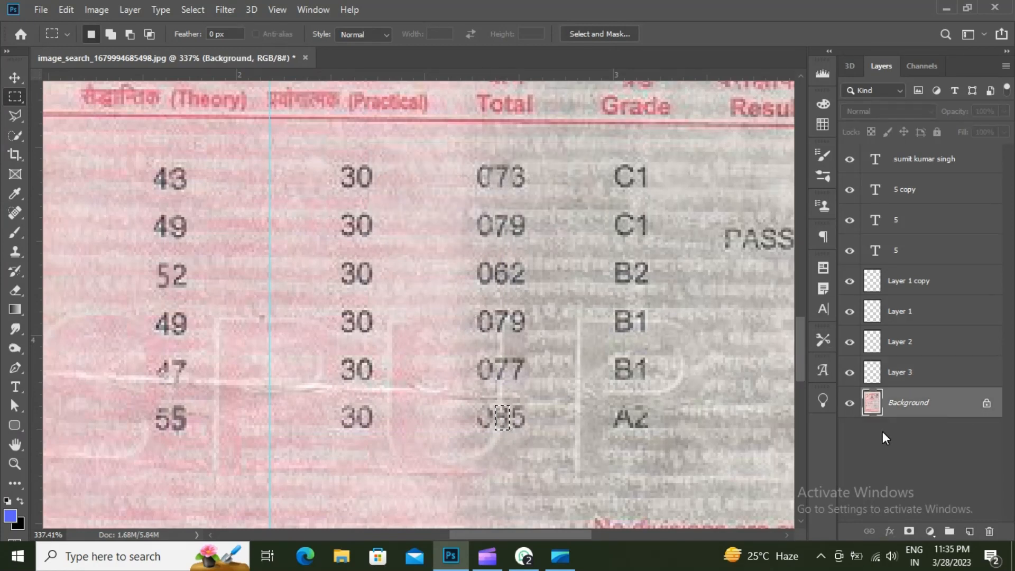
{"action": "key", "text": "ctrl+j"}
- Place the copied 8 over the 6 of 062, then make Layer 2 the active layer
{"action": "key", "text": "v"}
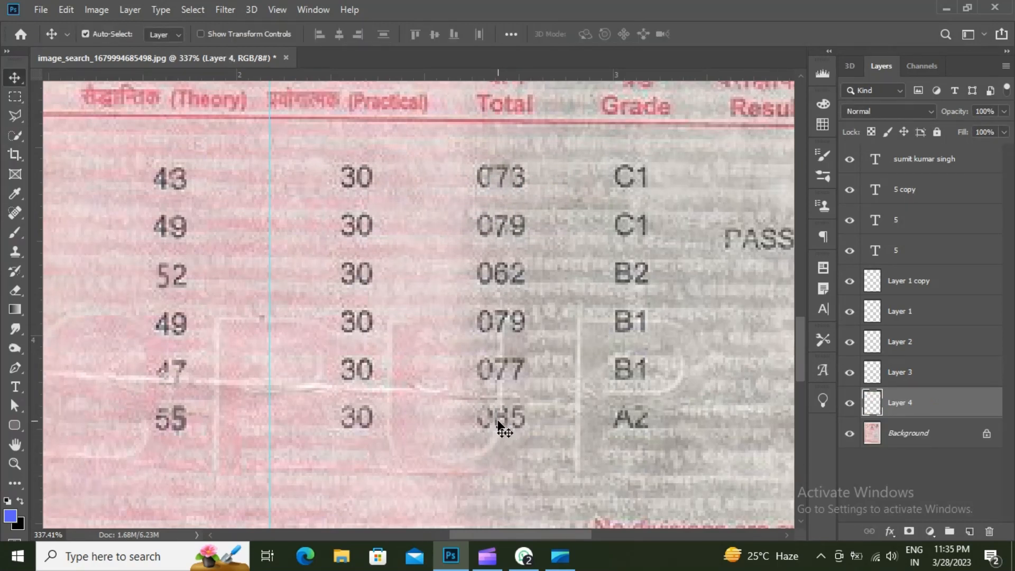
{"action": "left_click_drag", "start_coordinate": [498, 423], "coordinate": [497, 281]}
{"action": "scroll", "coordinate": [619, 275], "scroll_direction": "down", "scroll_amount": 4}
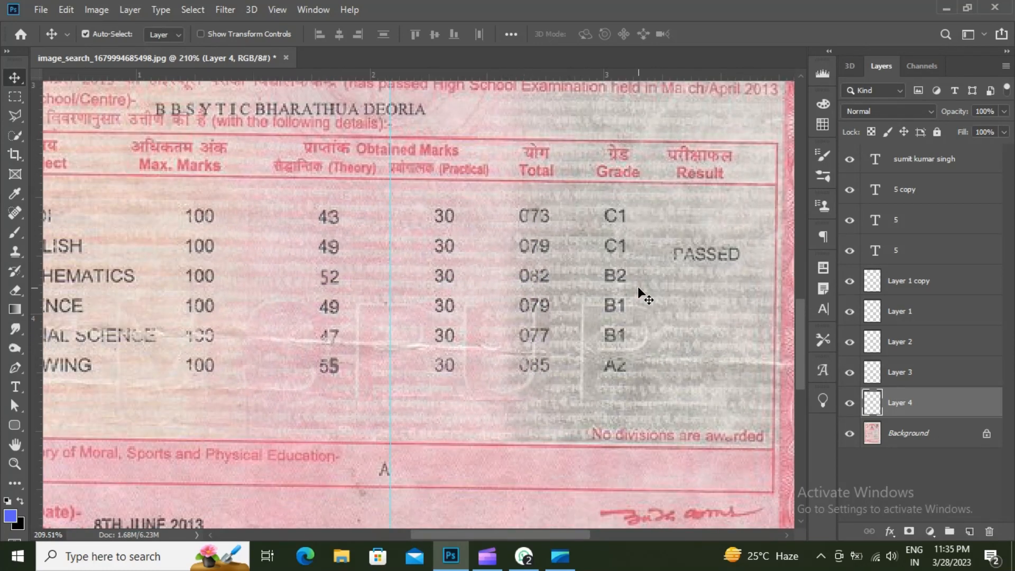
{"action": "scroll", "coordinate": [559, 344], "scroll_direction": "up", "scroll_amount": 1}
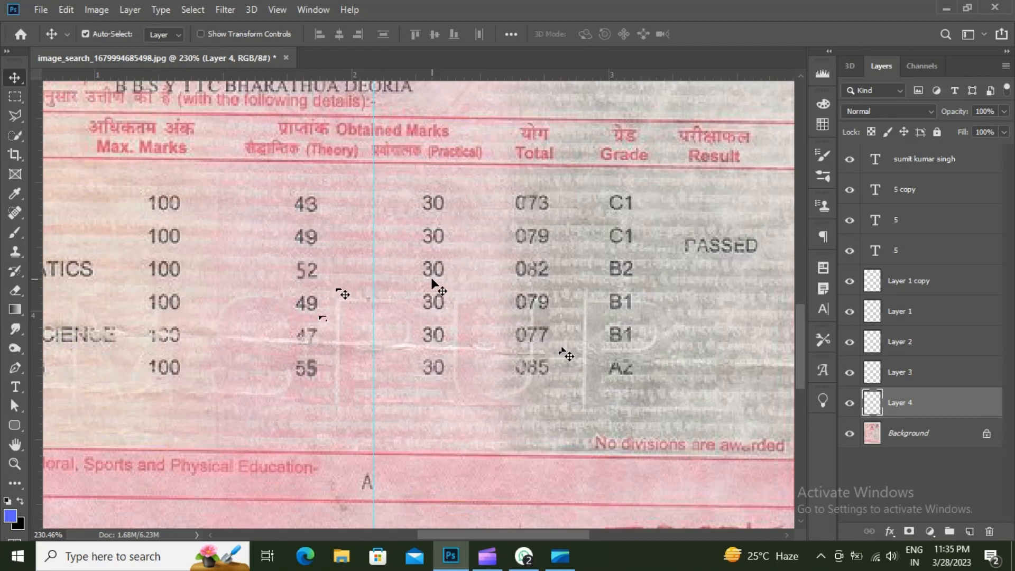
{"action": "scroll", "coordinate": [432, 282], "scroll_direction": "down", "scroll_amount": 1}
{"action": "scroll", "coordinate": [554, 258], "scroll_direction": "up", "scroll_amount": 2}
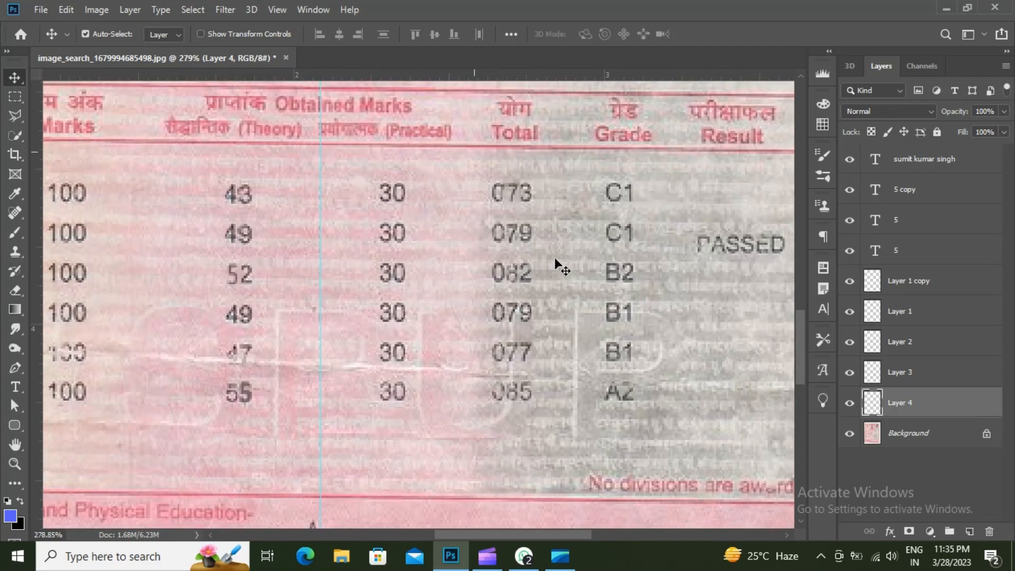
{"action": "right_click", "coordinate": [502, 175]}
{"action": "left_click", "coordinate": [532, 185]}
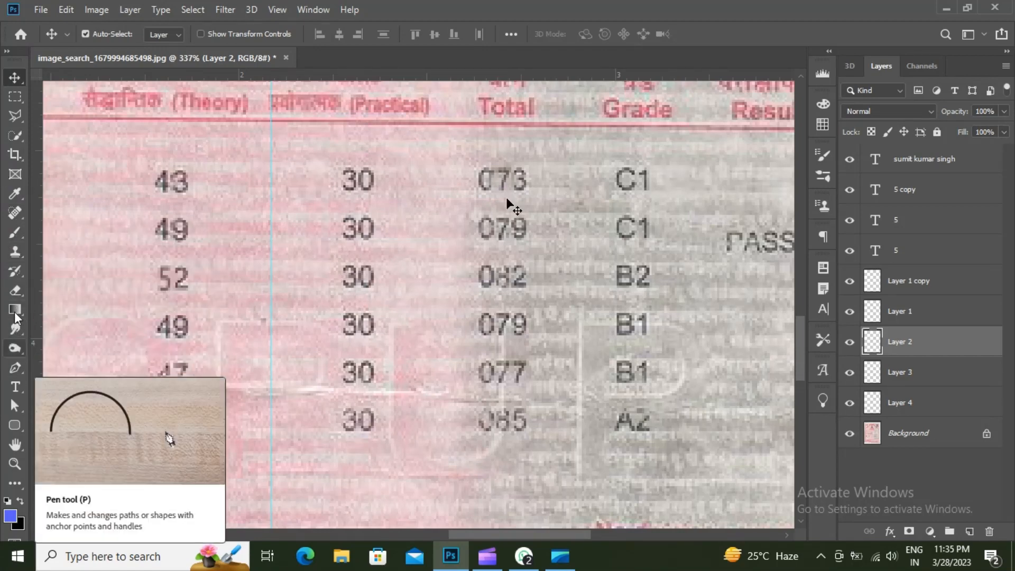
- Pick the standard Eraser, check 073 up close, then zoom out to the certificate header
{"action": "left_click", "coordinate": [15, 291]}
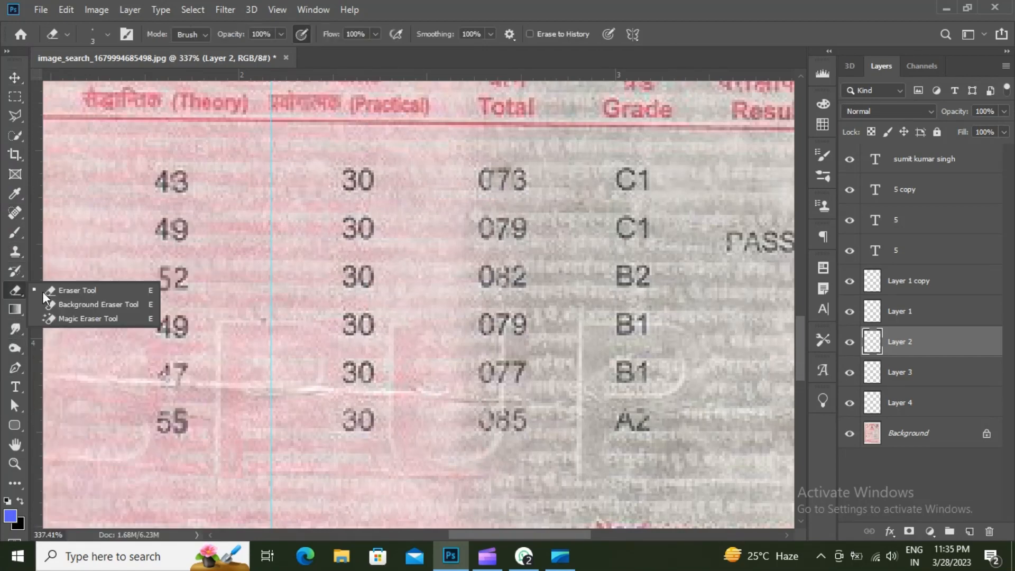
{"action": "left_click", "coordinate": [44, 294]}
{"action": "scroll", "coordinate": [498, 172], "scroll_direction": "up", "scroll_amount": 5}
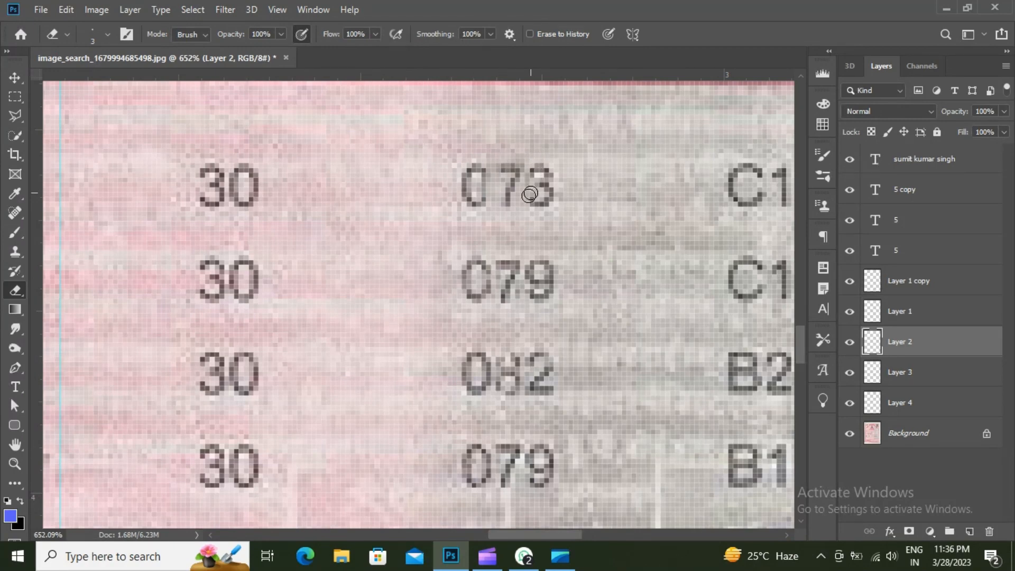
{"action": "scroll", "coordinate": [544, 228], "scroll_direction": "down", "scroll_amount": 6}
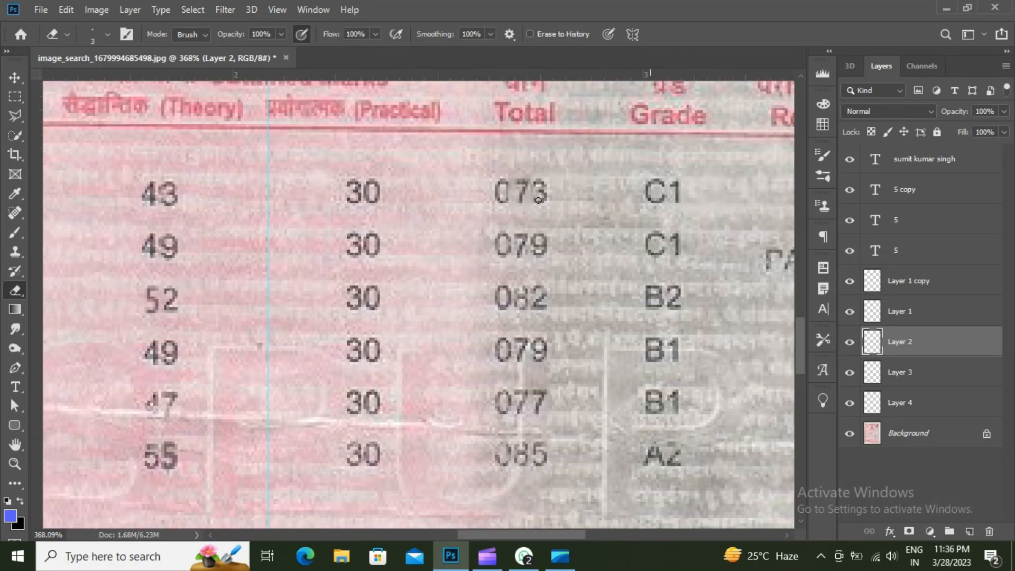
{"action": "scroll", "coordinate": [544, 228], "scroll_direction": "down", "scroll_amount": 1}
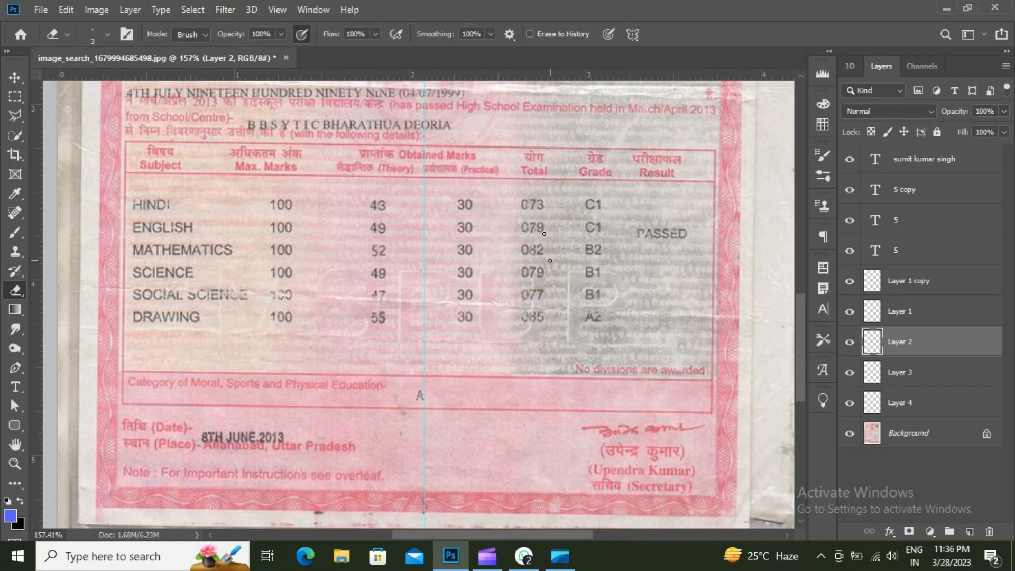
{"action": "scroll", "coordinate": [550, 260], "scroll_direction": "down", "scroll_amount": 1}
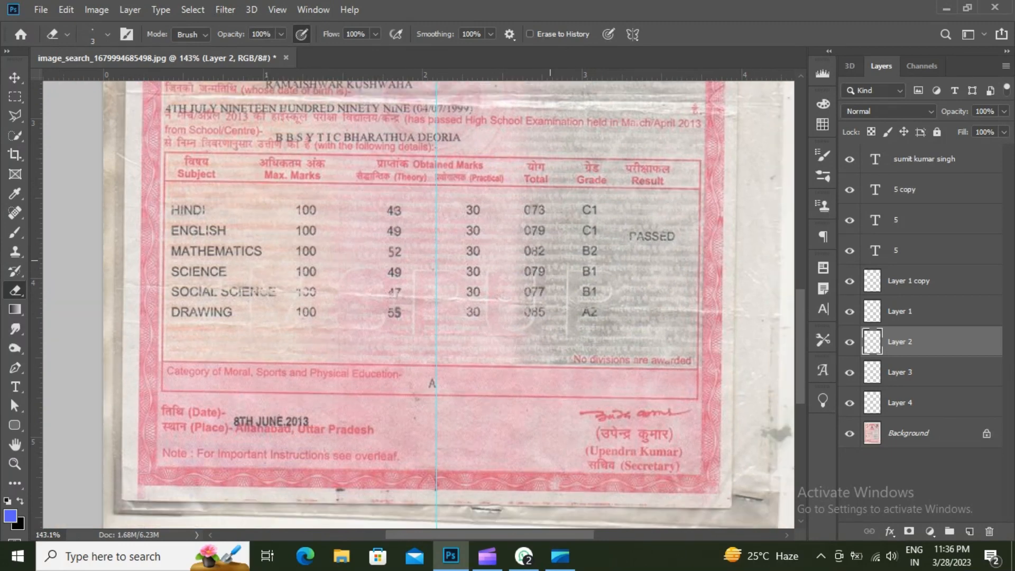
{"action": "scroll", "coordinate": [522, 215], "scroll_direction": "down", "scroll_amount": 1}
{"action": "left_click_drag", "start_coordinate": [522, 215], "coordinate": [505, 372]}
{"action": "left_click_drag", "start_coordinate": [490, 250], "coordinate": [487, 288]}
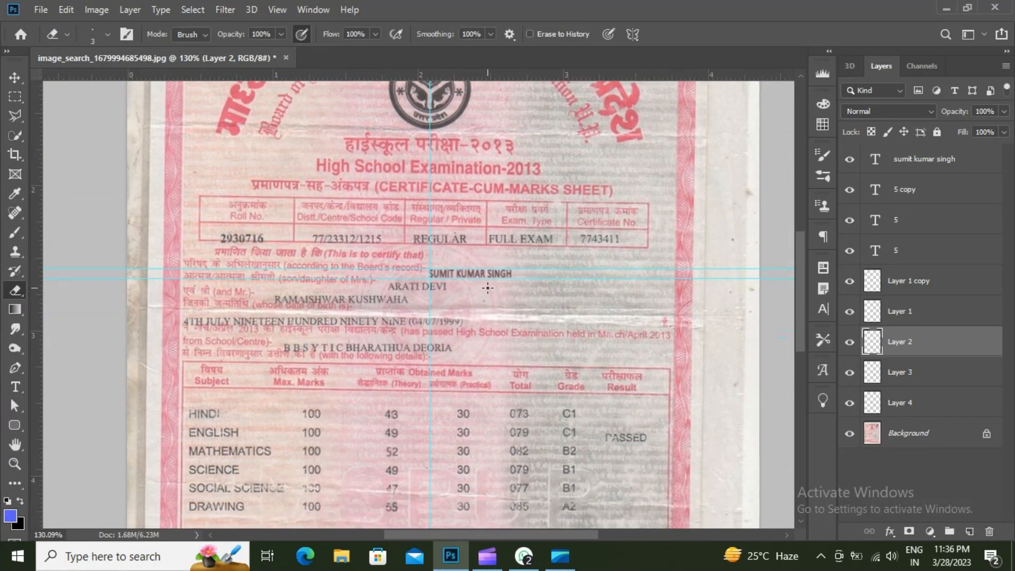
{"action": "scroll", "coordinate": [487, 288], "scroll_direction": "down", "scroll_amount": 1}
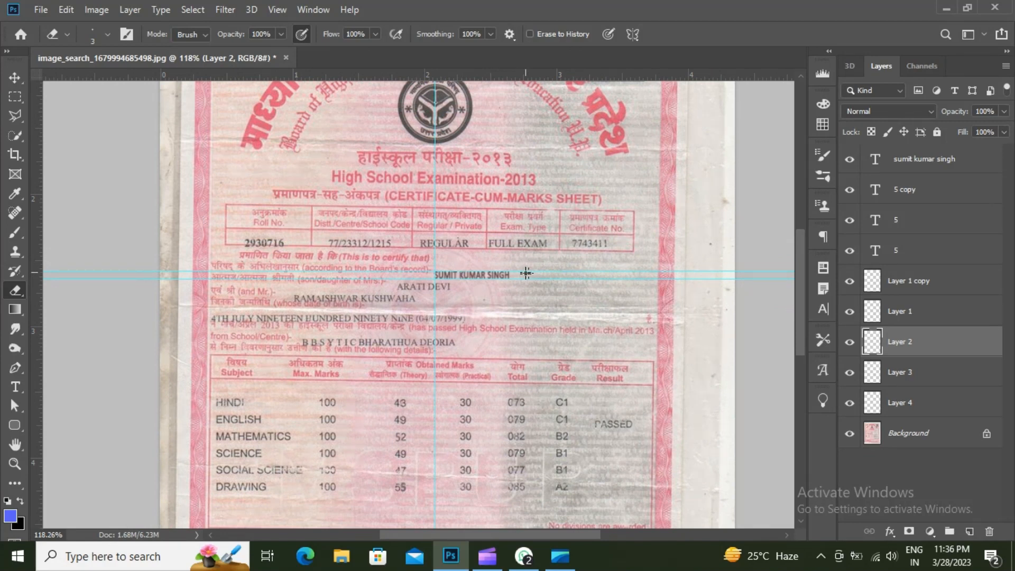
- Drag the vertical guide off the marks table to the left and view the certificate's top
{"action": "key", "text": "v"}
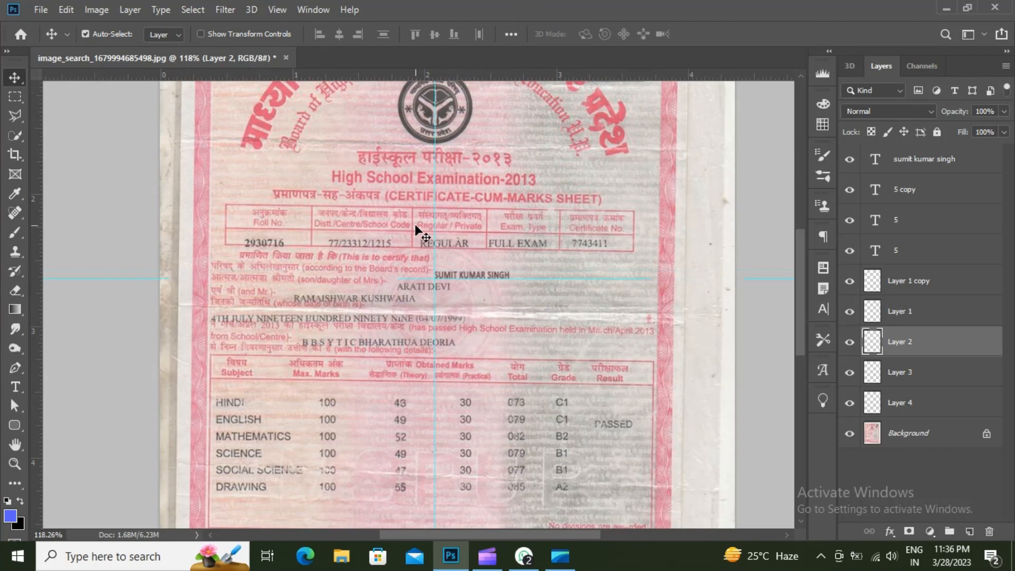
{"action": "left_click_drag", "start_coordinate": [435, 253], "coordinate": [82, 267]}
{"action": "scroll", "coordinate": [402, 238], "scroll_direction": "down", "scroll_amount": 1}
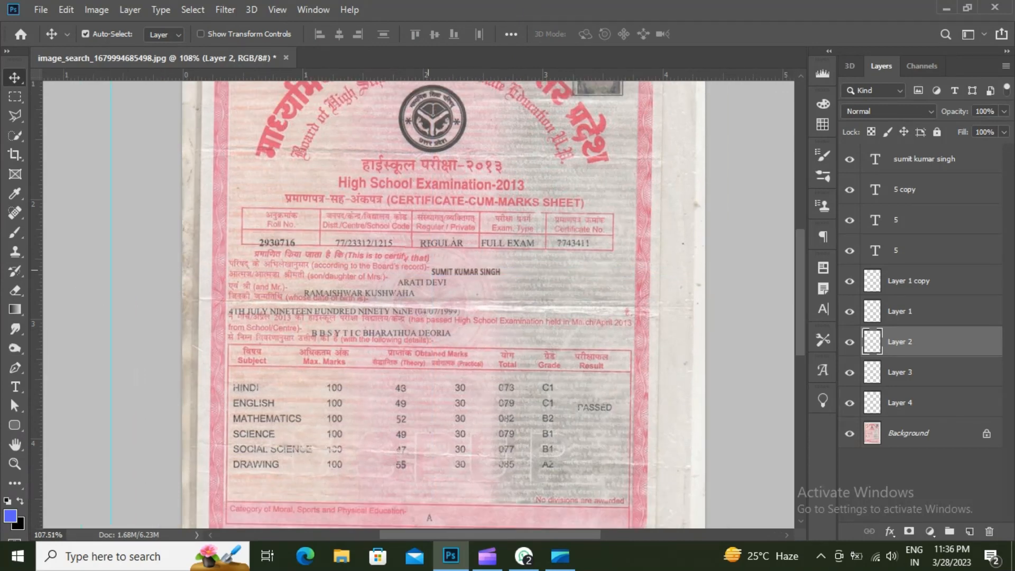
{"action": "left_click_drag", "start_coordinate": [482, 222], "coordinate": [470, 169]}
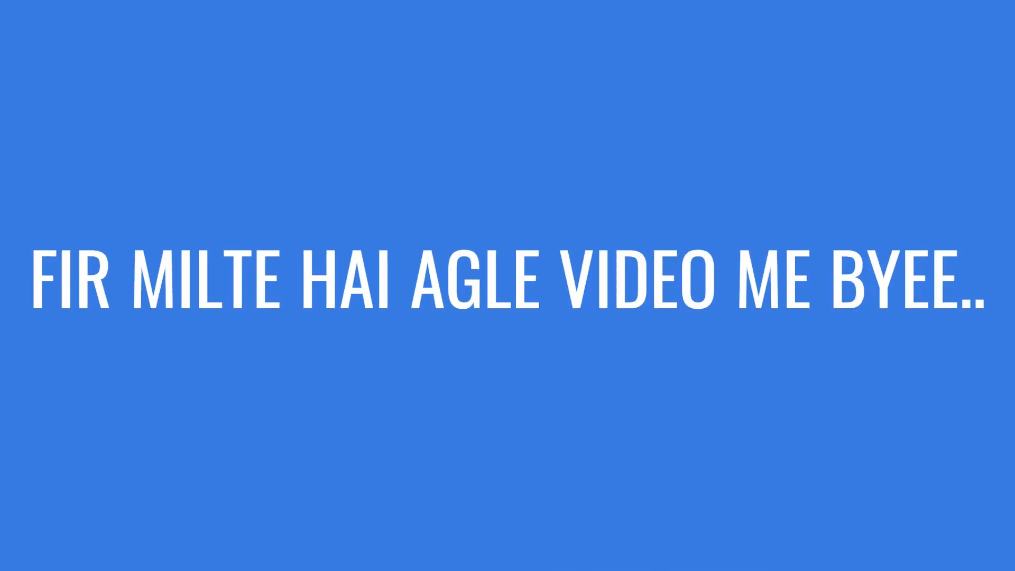